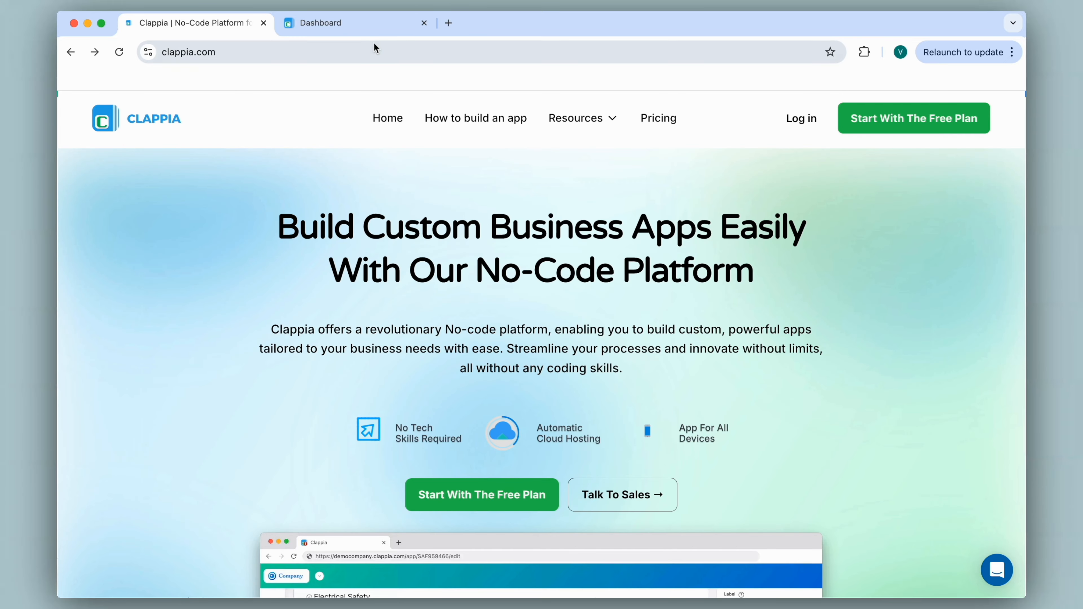
Switch to the Clappia workspace dashboard listing Course Registration and the other apps
{"action": "left_click", "coordinate": [369, 27]}
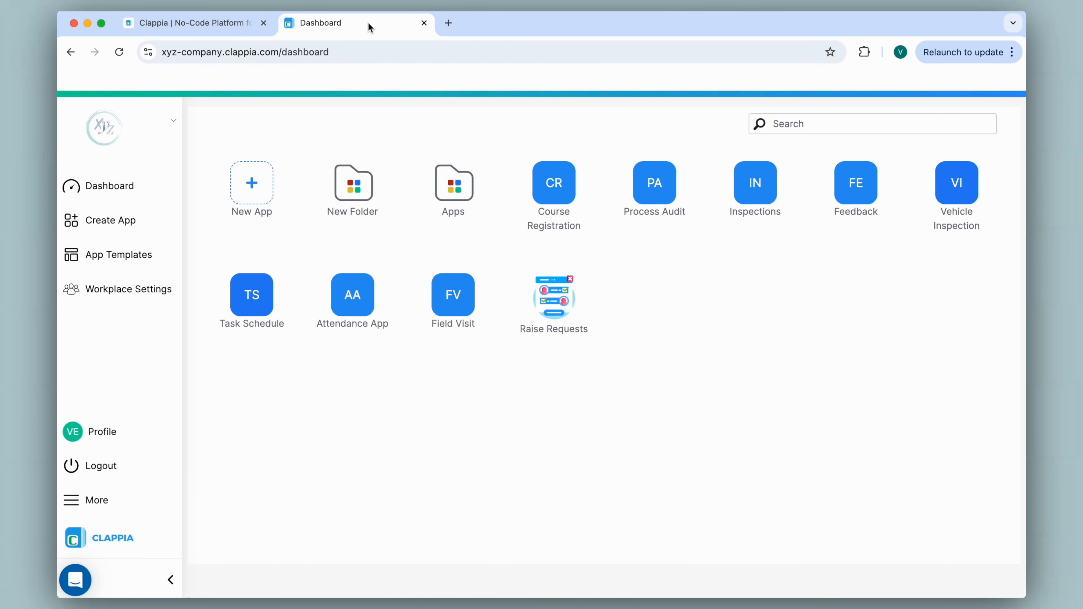
Test Course Registration with INR and Beginner (Amount 500), then open its design editor
{"action": "left_click", "coordinate": [554, 188]}
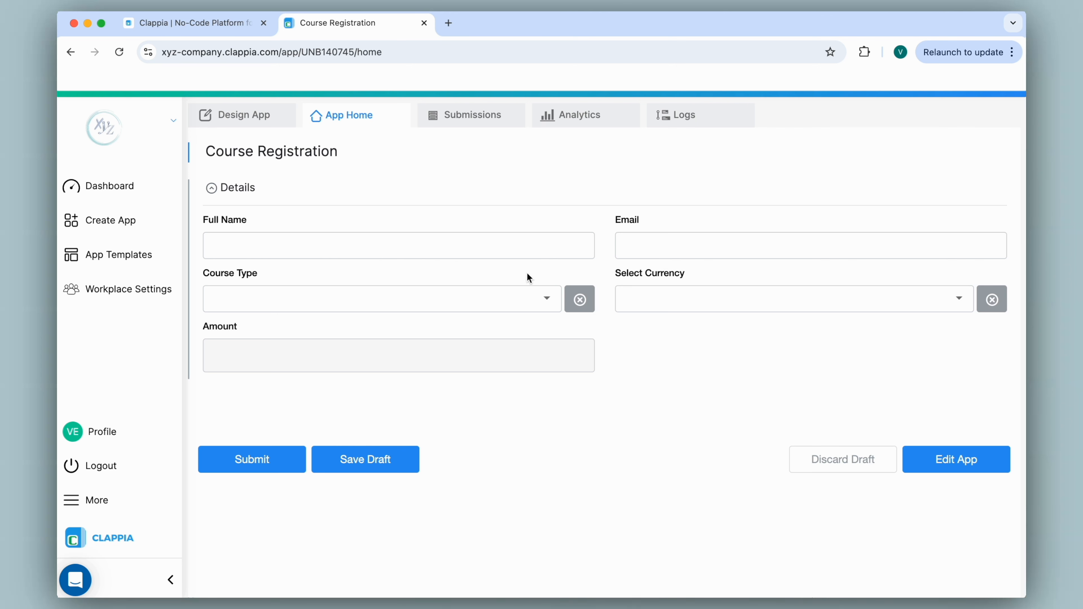
{"action": "left_click", "coordinate": [495, 297]}
{"action": "left_click", "coordinate": [673, 309]}
{"action": "left_click", "coordinate": [671, 306]}
{"action": "left_click", "coordinate": [660, 340]}
{"action": "left_click", "coordinate": [520, 309]}
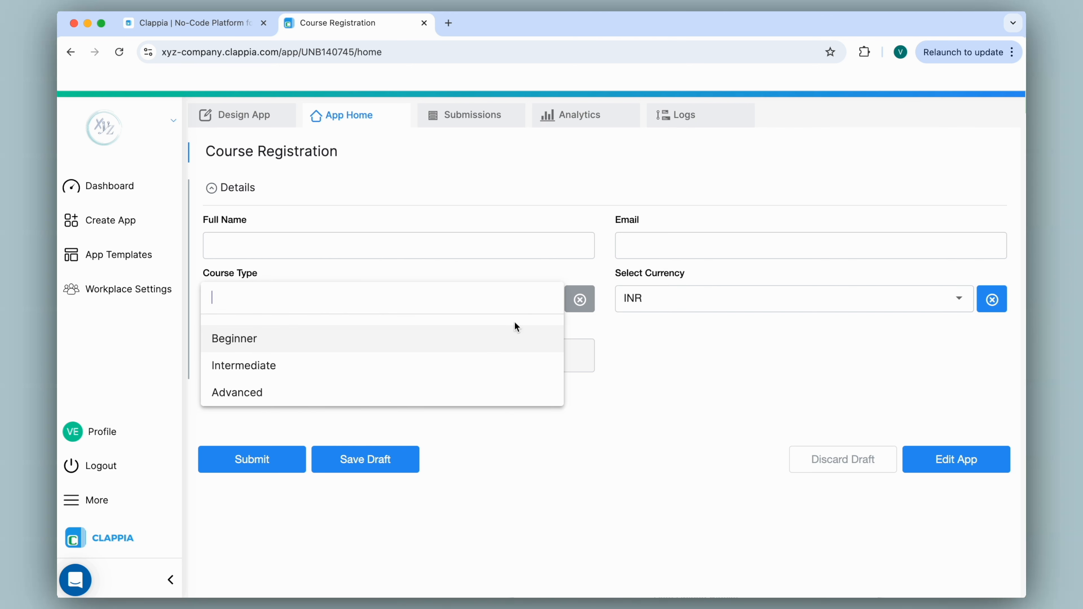
{"action": "left_click", "coordinate": [493, 345]}
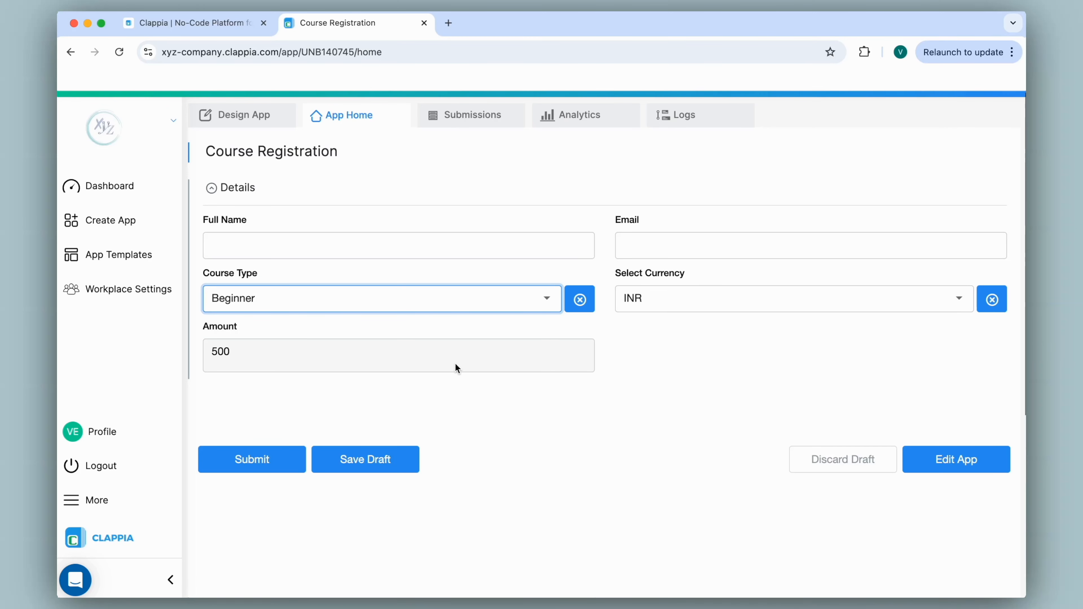
{"action": "left_click", "coordinate": [244, 121]}
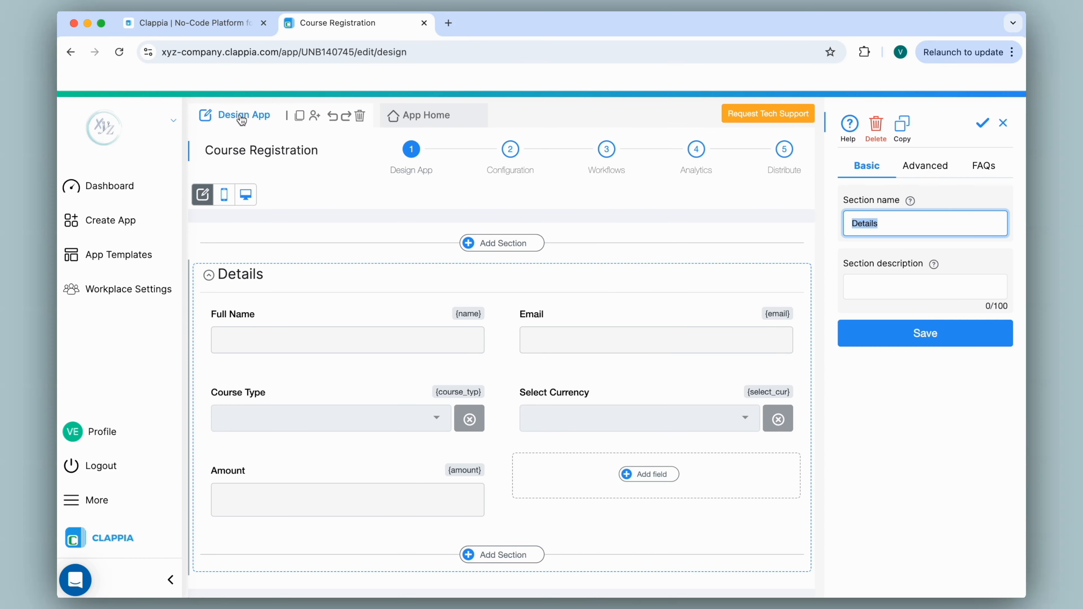
Add a Payment Gateway field next to Amount in the Details section
{"action": "scroll", "coordinate": [506, 274], "scroll_direction": "down", "scroll_amount": 3}
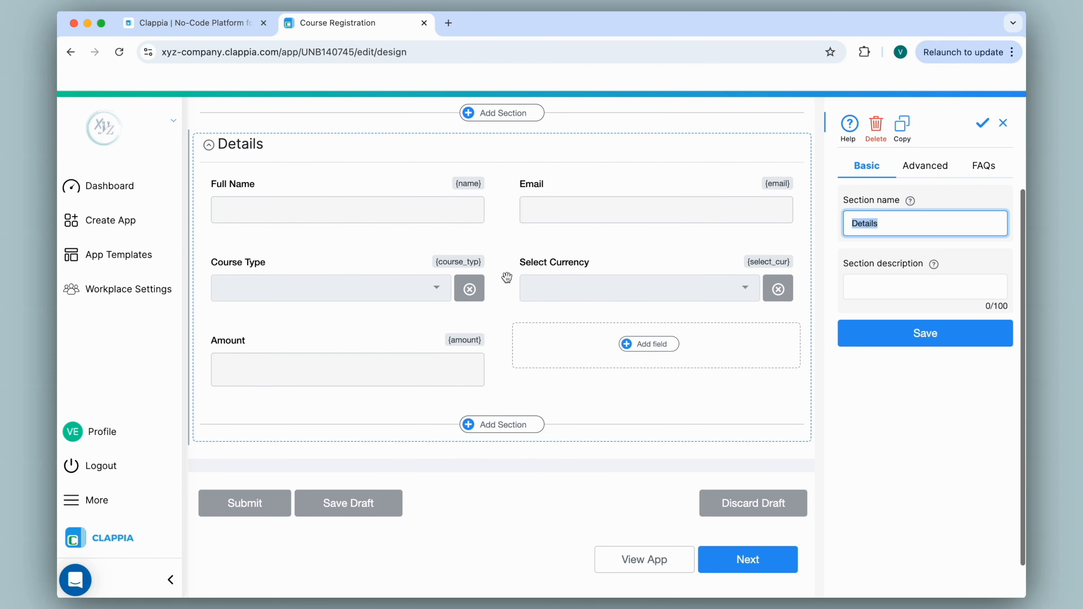
{"action": "left_click", "coordinate": [654, 343]}
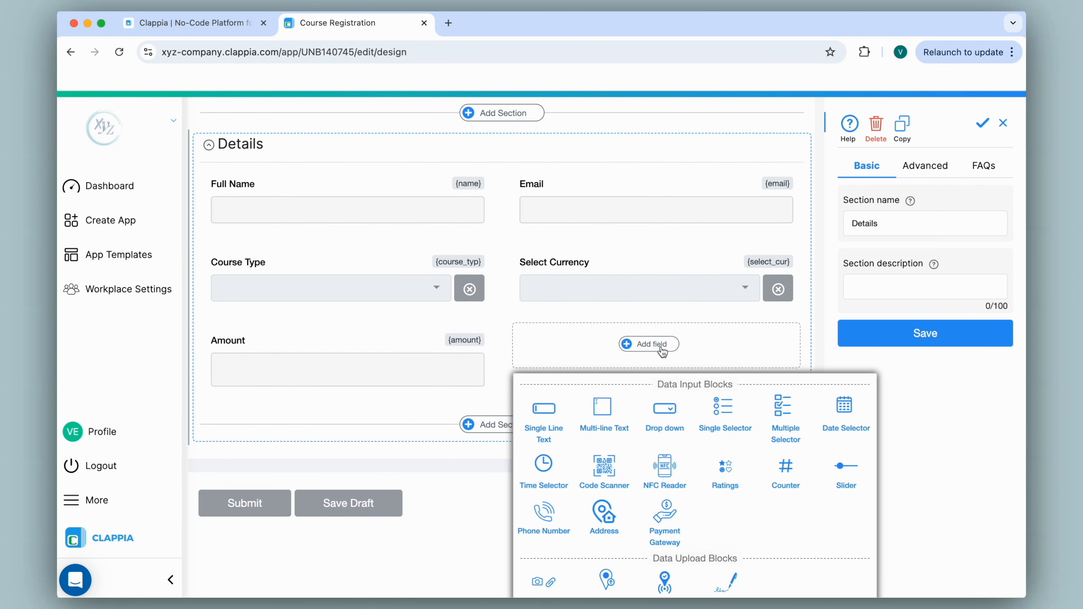
{"action": "scroll", "coordinate": [662, 352], "scroll_direction": "down", "scroll_amount": 4}
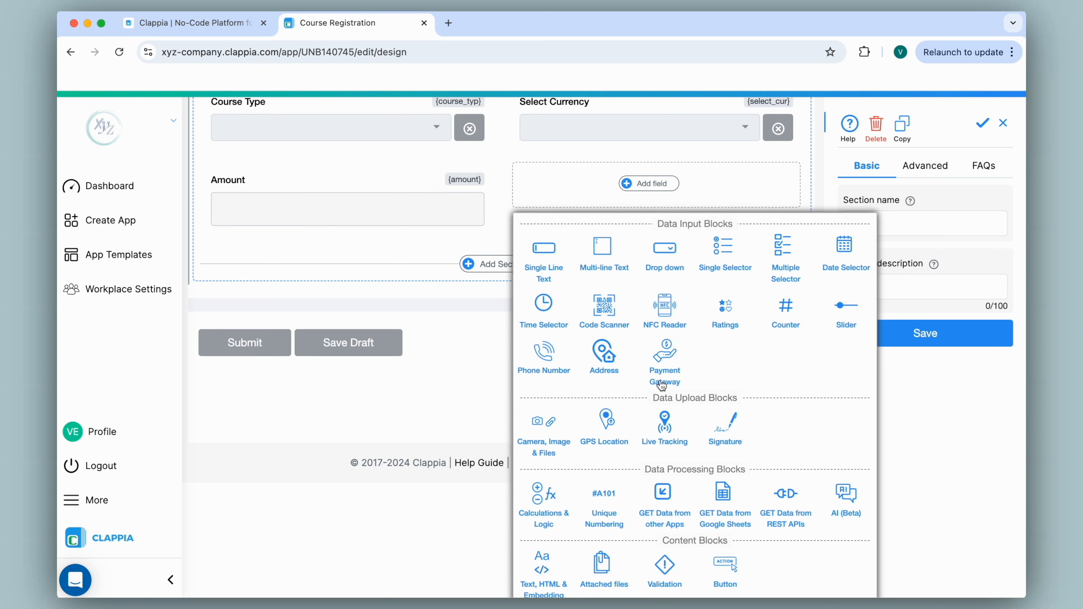
{"action": "left_click", "coordinate": [663, 362]}
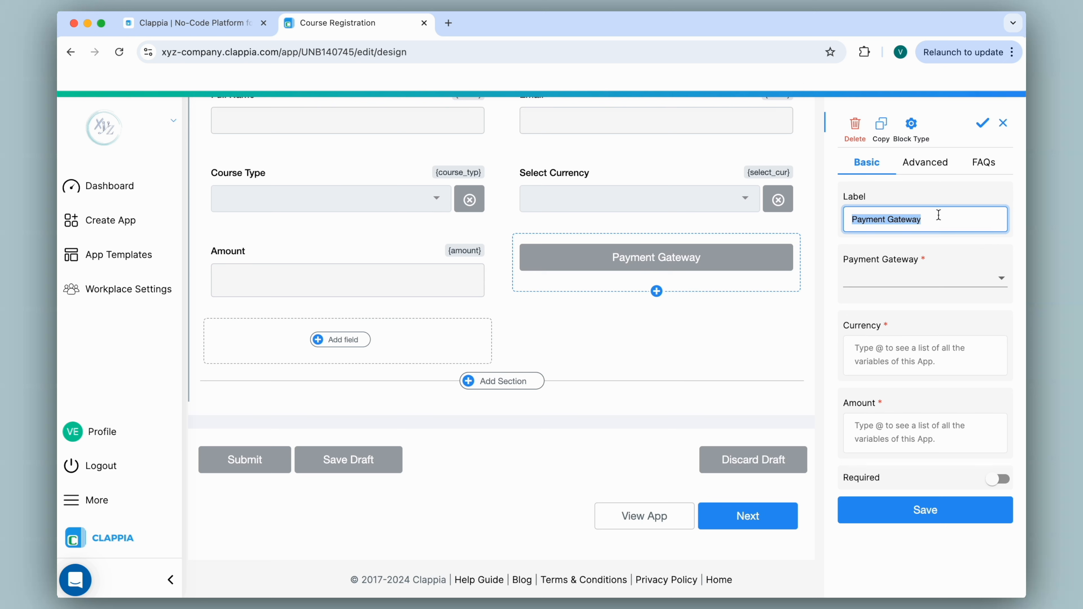
Label the payment field 'Click to Pay' and choose Razorpay as its gateway
{"action": "type", "text": "Click to Pay"}
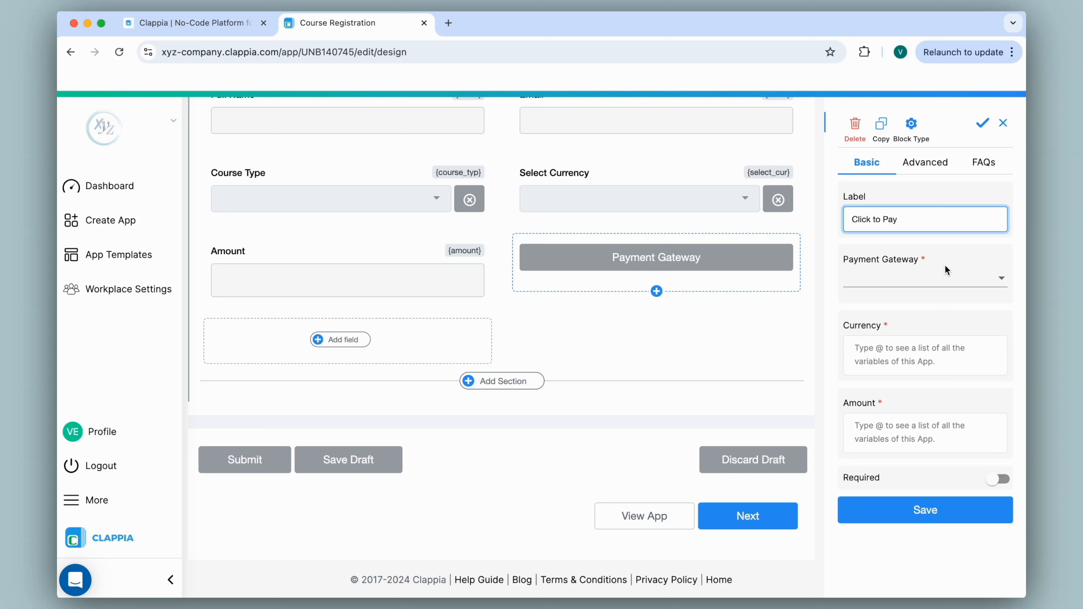
{"action": "left_click", "coordinate": [903, 280]}
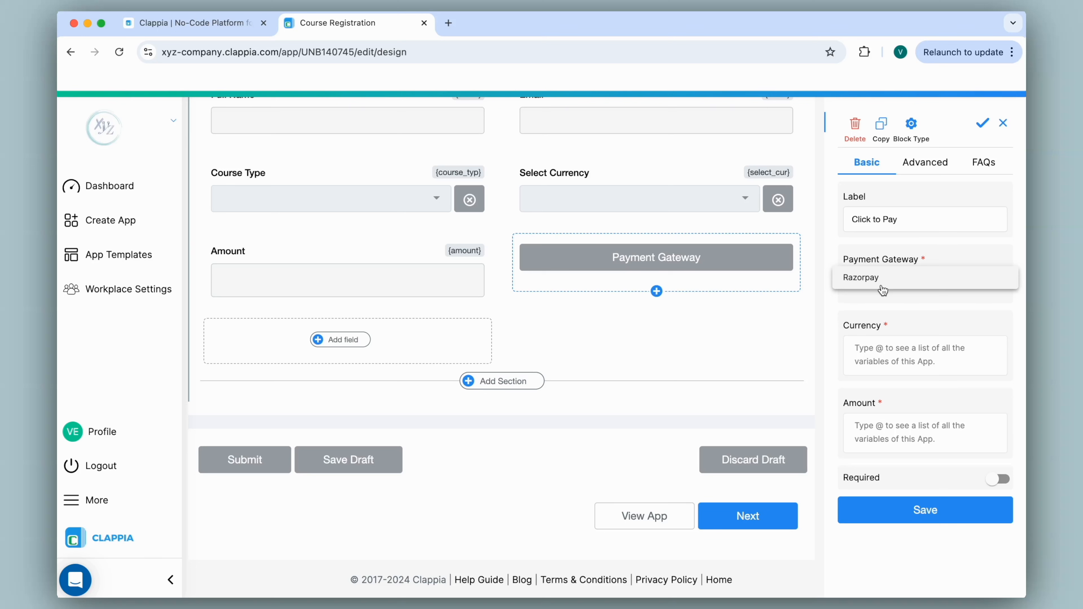
{"action": "left_click", "coordinate": [882, 278]}
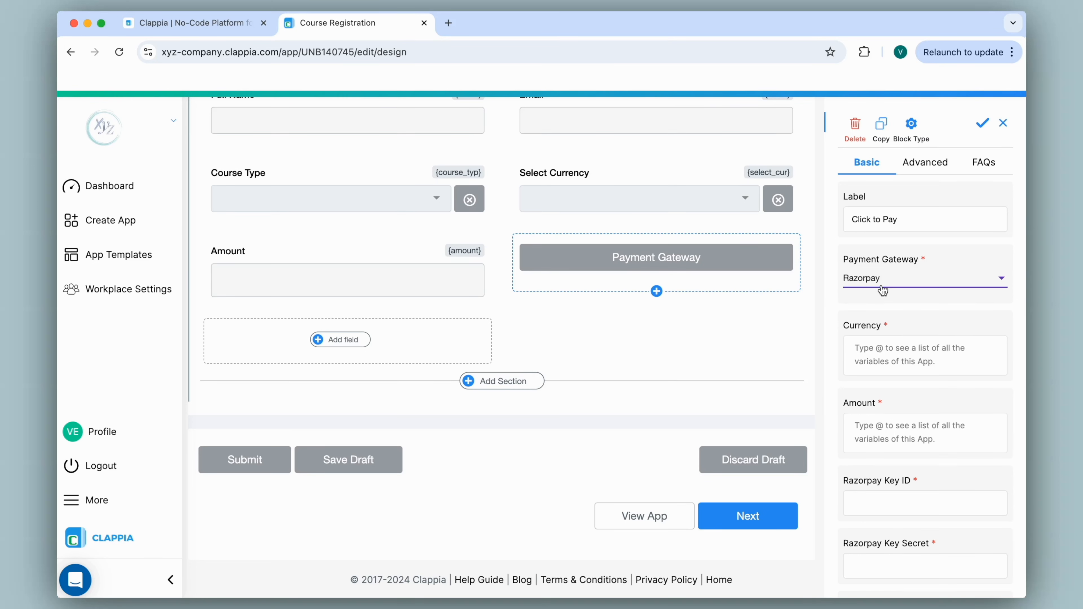
{"action": "scroll", "coordinate": [881, 290], "scroll_direction": "down", "scroll_amount": 2}
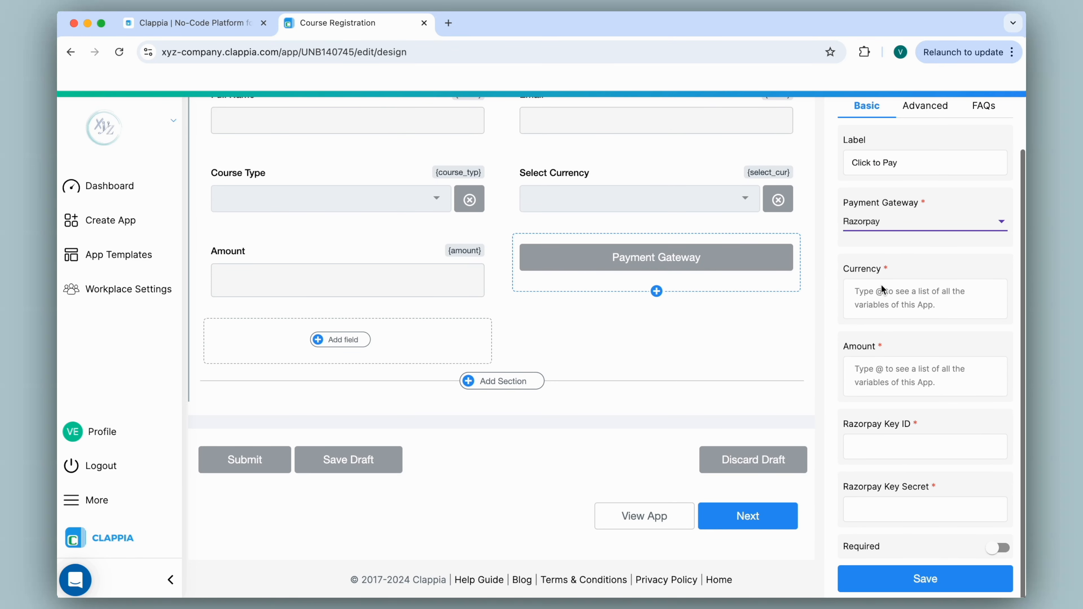
Set the Click to Pay currency to INR instead of USD
{"action": "left_click", "coordinate": [900, 283]}
{"action": "type", "text": "\"US"}
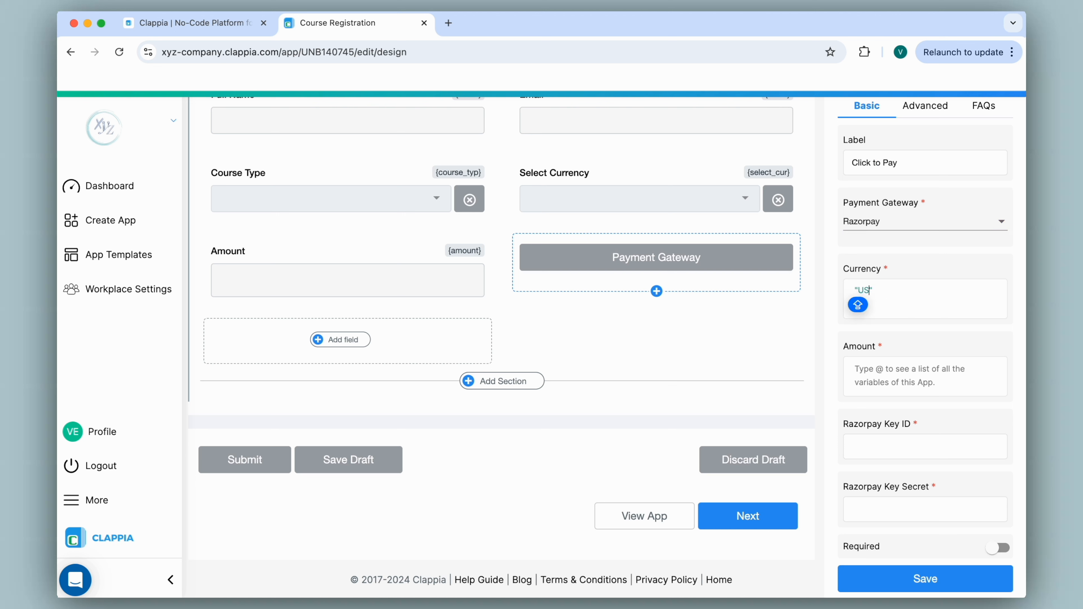
{"action": "type", "text": "D"}
{"action": "key", "text": "BackSpace"}
{"action": "key", "text": "BackSpace"}
{"action": "key", "text": "BackSpace"}
{"action": "type", "text": "INR"}
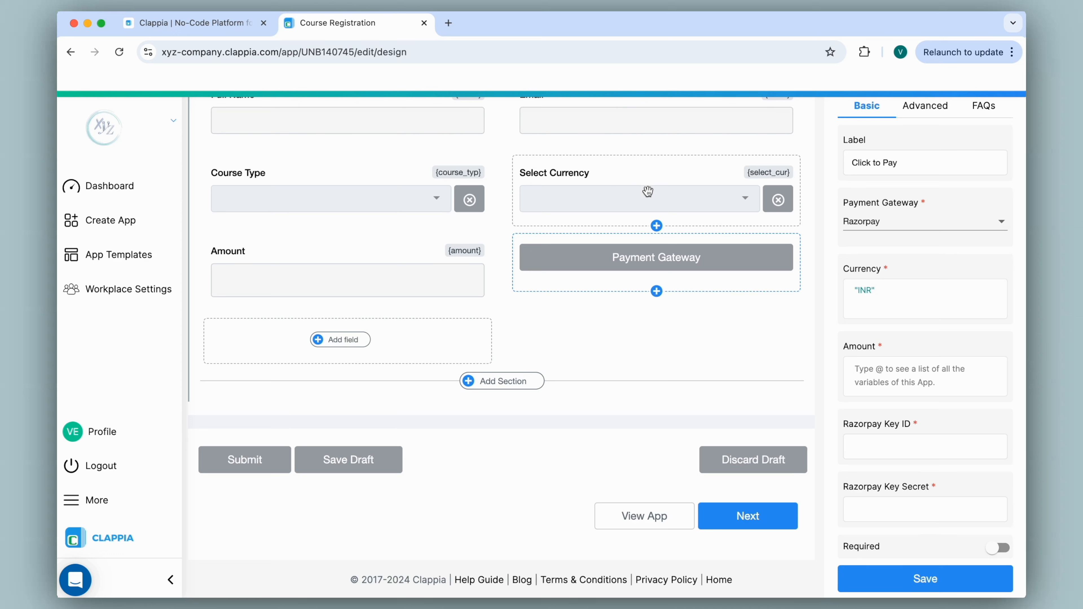
Duplicate the editor tab to check Select Currency's options, then return to the payment field
{"action": "right_click", "coordinate": [378, 24]}
{"action": "left_click", "coordinate": [433, 121]}
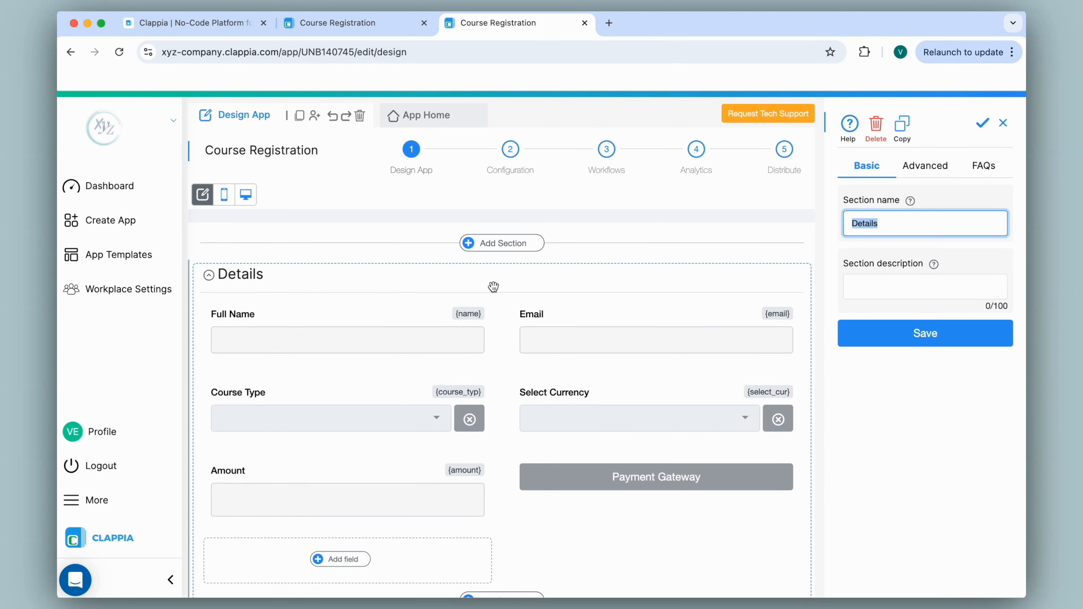
{"action": "left_click", "coordinate": [611, 414]}
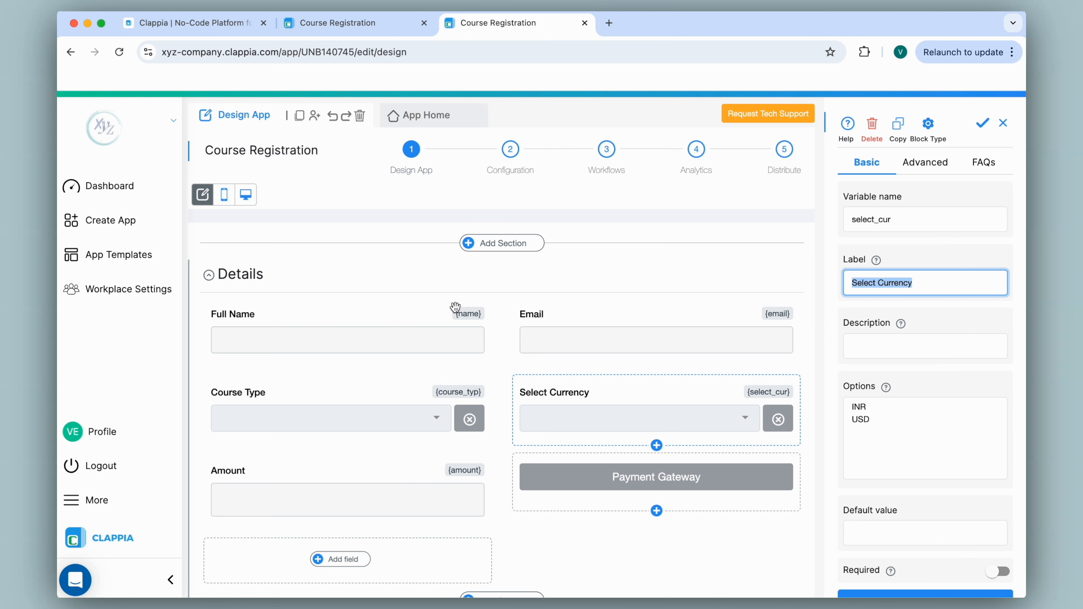
{"action": "left_click", "coordinate": [332, 23]}
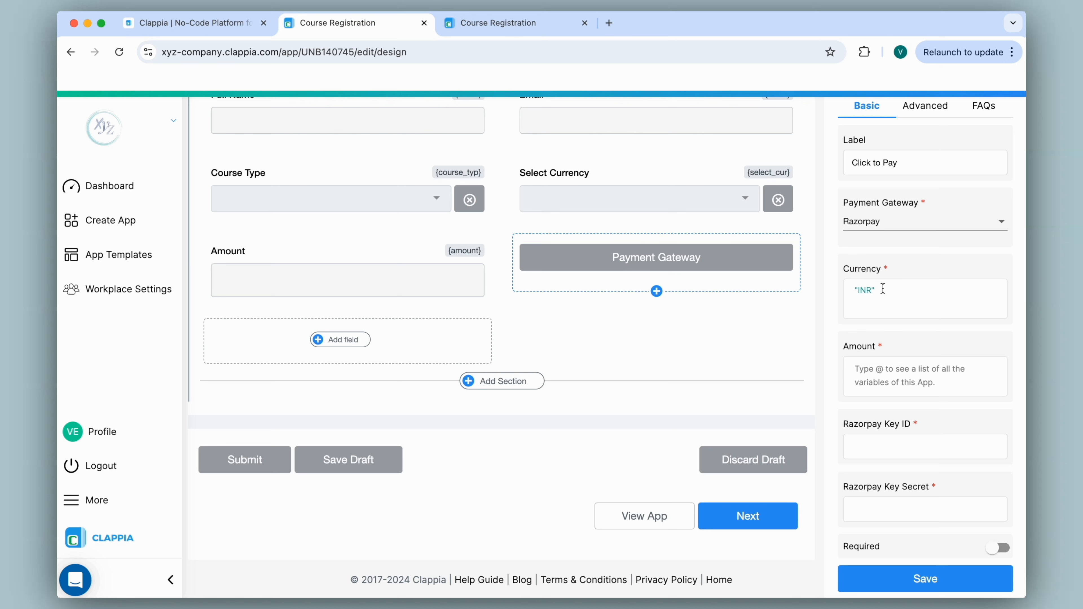
{"action": "left_click", "coordinate": [894, 292]}
Link the payment currency to the Select Currency field ({select_cur})
{"action": "key", "text": "BackSpace"}
{"action": "key", "text": "BackSpace"}
{"action": "key", "text": "BackSpace"}
{"action": "key", "text": "BackSpace"}
{"action": "key", "text": "BackSpace"}
{"action": "type", "text": "@"}
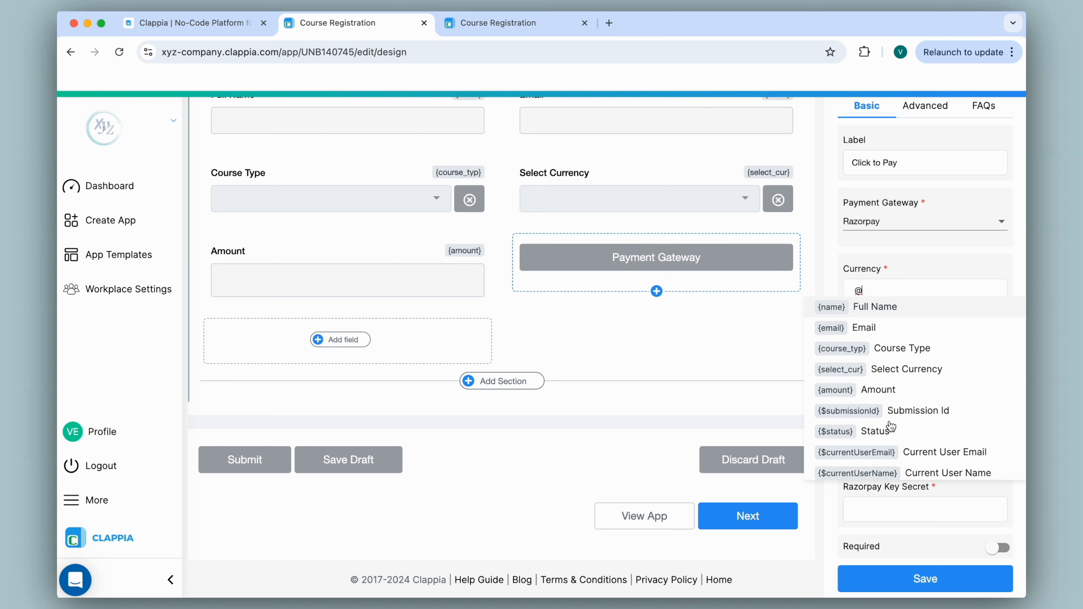
{"action": "left_click", "coordinate": [896, 371]}
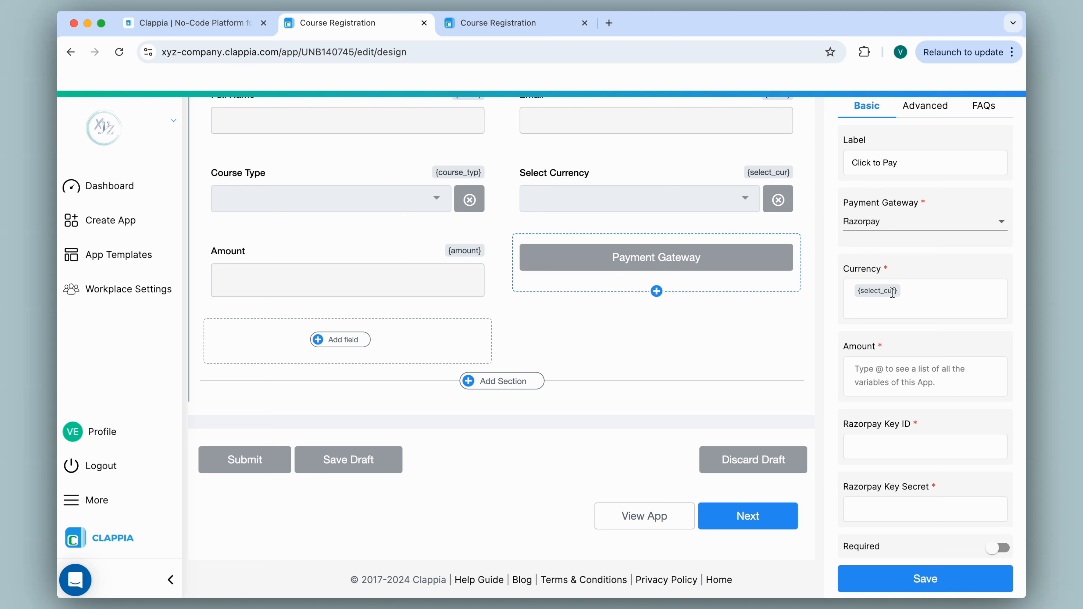
Link the payment amount to the Amount field ({amount}) and close the duplicate tab
{"action": "left_click", "coordinate": [871, 376]}
{"action": "type", "text": "\"500"}
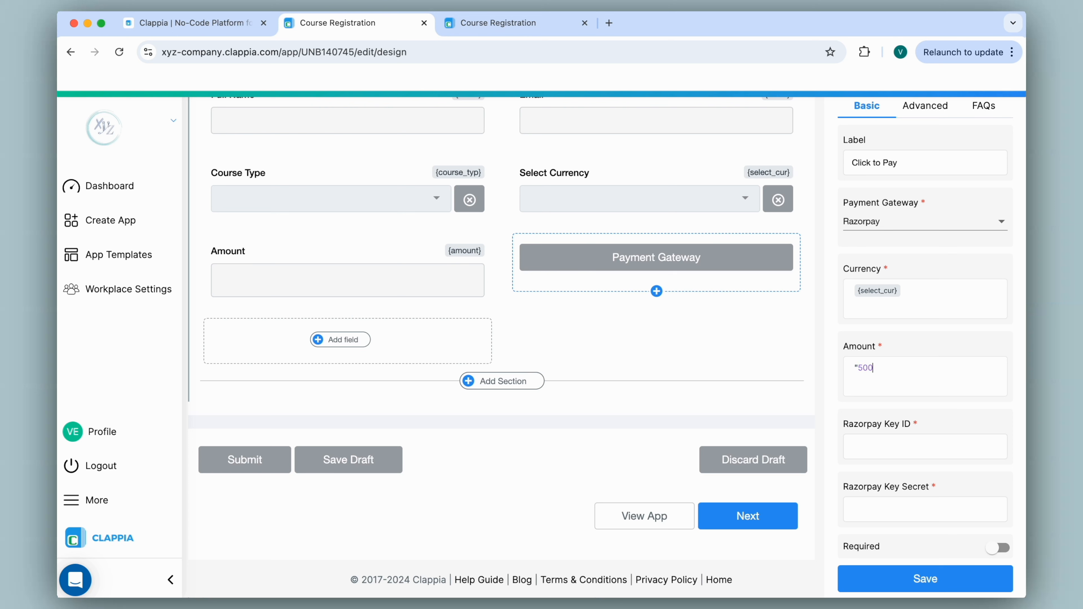
{"action": "key", "text": "BackSpace"}
{"action": "key", "text": "BackSpace"}
{"action": "key", "text": "BackSpace"}
{"action": "key", "text": "BackSpace"}
{"action": "key", "text": "BackSpace"}
{"action": "type", "text": "@"}
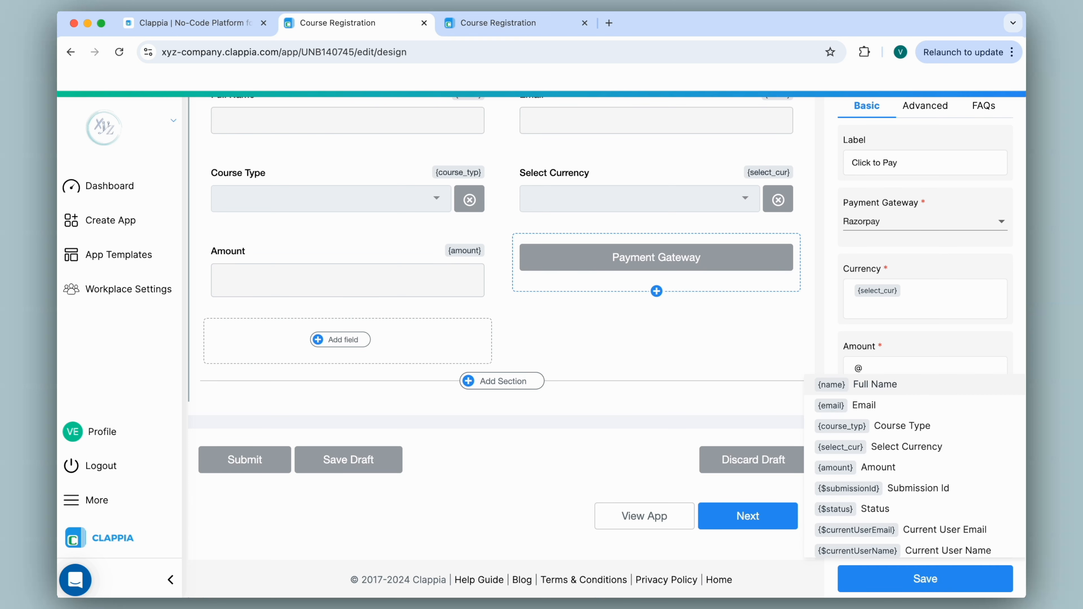
{"action": "type", "text": "amou"}
{"action": "left_click", "coordinate": [886, 388]}
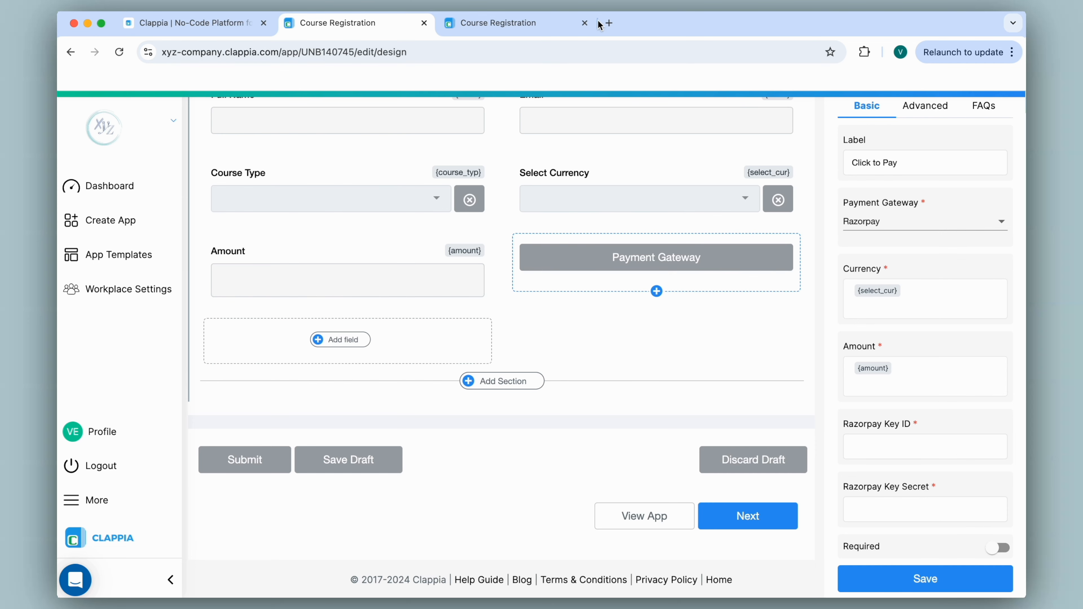
{"action": "left_click", "coordinate": [584, 23]}
Load razorpay.com in a new browser tab
{"action": "left_click", "coordinate": [447, 23]}
{"action": "type", "text": "razorpay.com"}
{"action": "key", "text": "Return"}
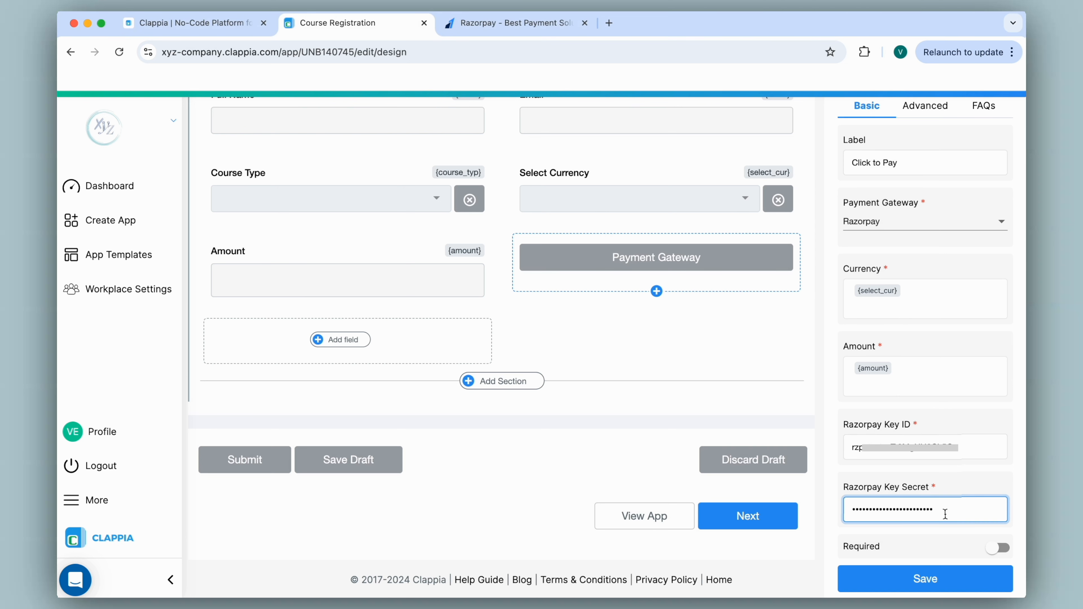
Save the Click to Pay field settings and view the app's live form
{"action": "left_click", "coordinate": [925, 579]}
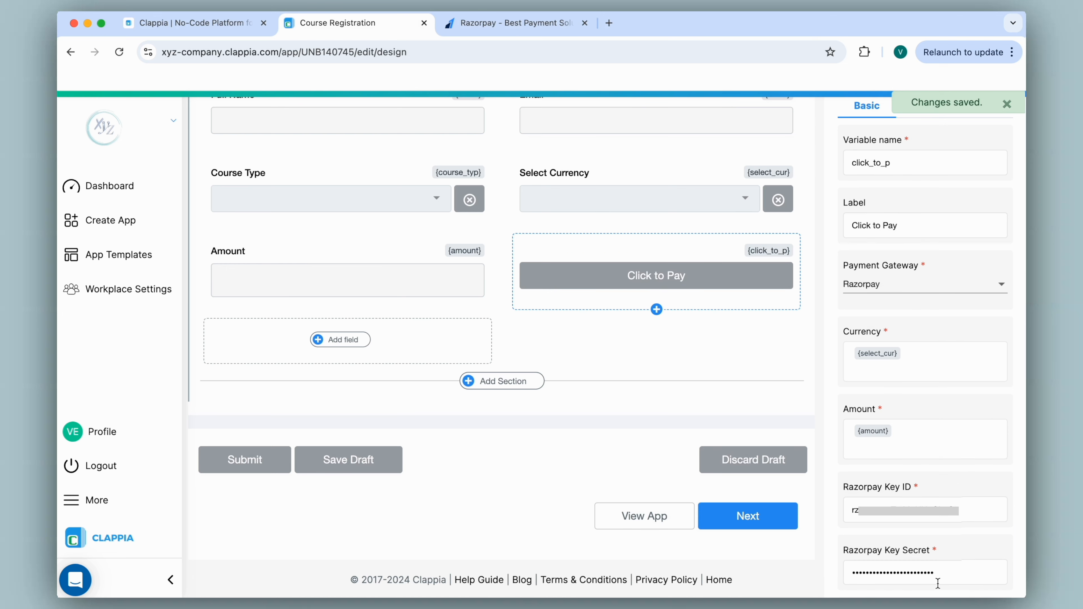
{"action": "scroll", "coordinate": [520, 363], "scroll_direction": "up", "scroll_amount": 5}
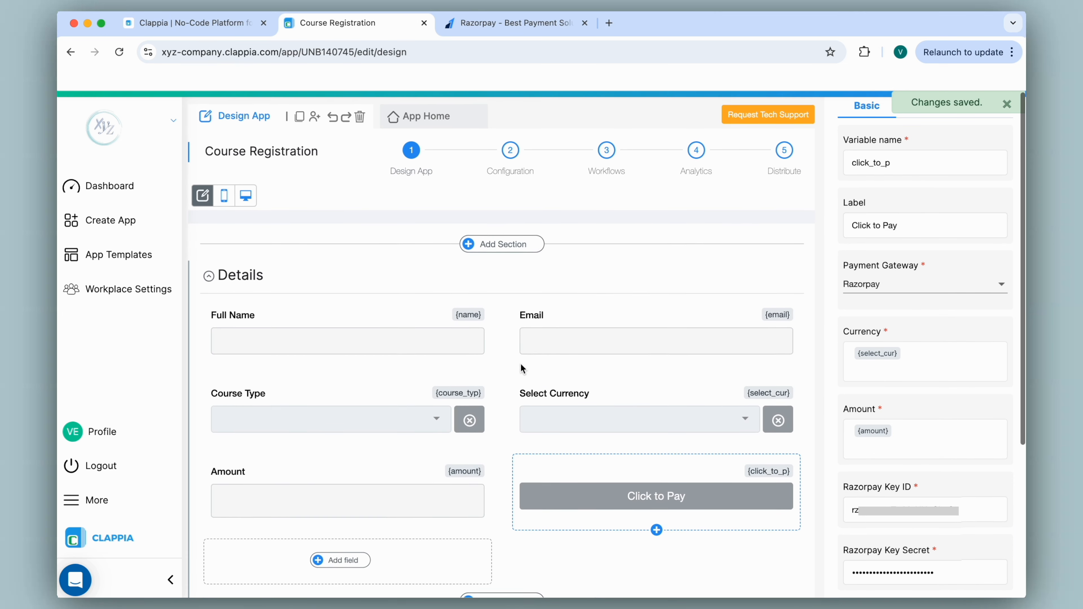
{"action": "left_click", "coordinate": [426, 114]}
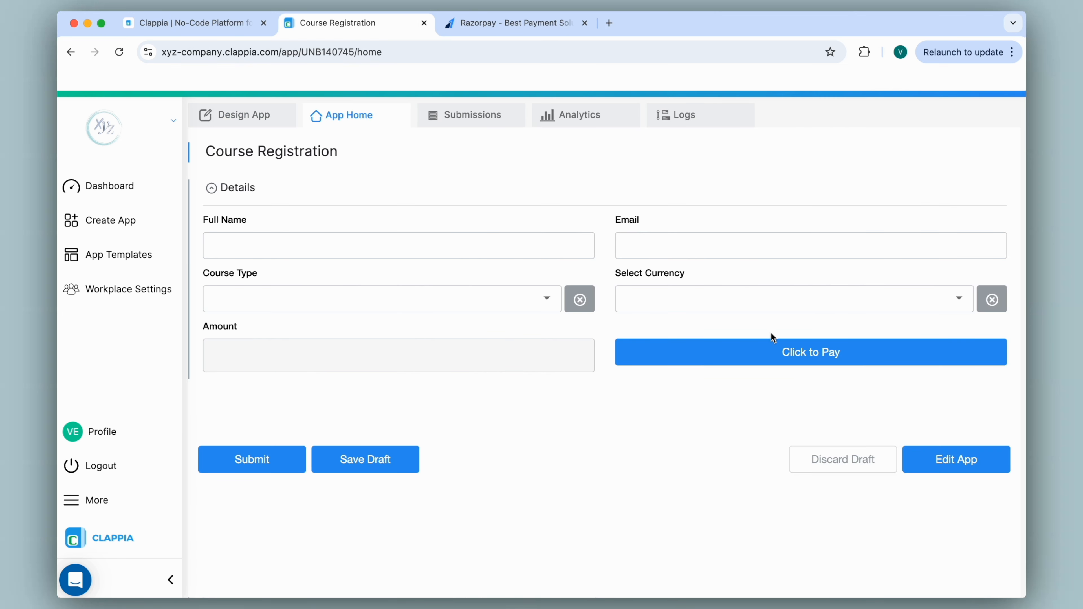
Fill the form with INR and Beginner and start the 500 Razorpay payment
{"action": "left_click", "coordinate": [834, 363]}
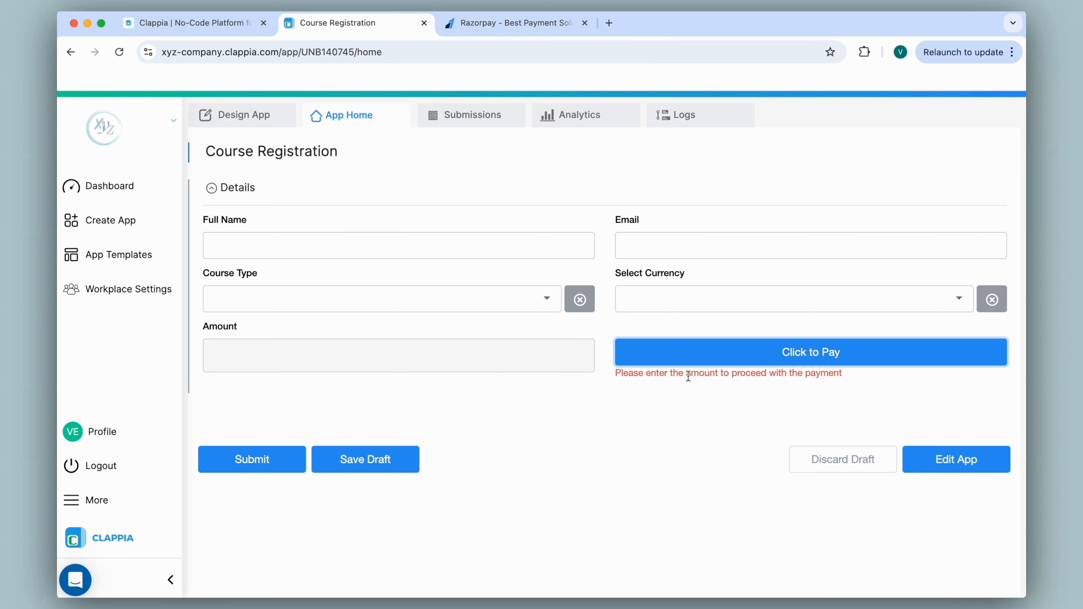
{"action": "left_click", "coordinate": [647, 299]}
{"action": "left_click", "coordinate": [633, 338]}
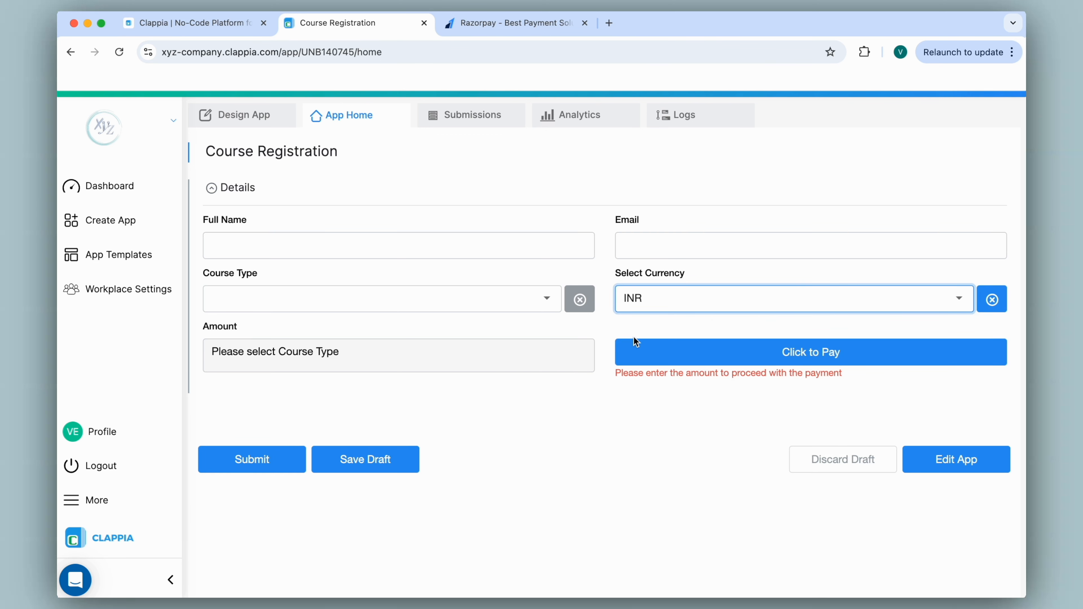
{"action": "left_click", "coordinate": [538, 297]}
{"action": "left_click", "coordinate": [463, 341]}
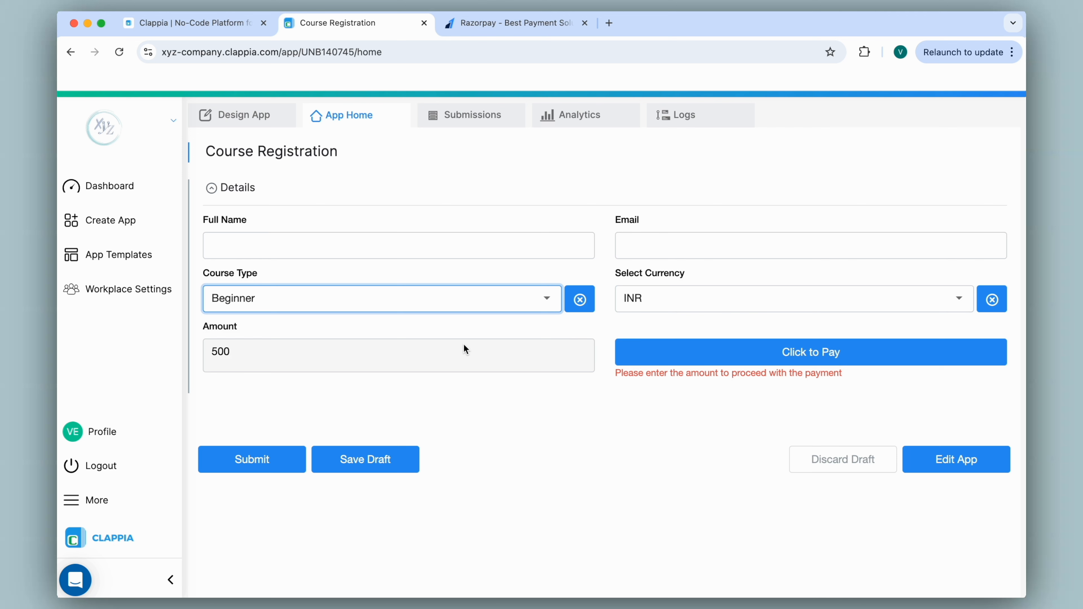
{"action": "left_click", "coordinate": [776, 352]}
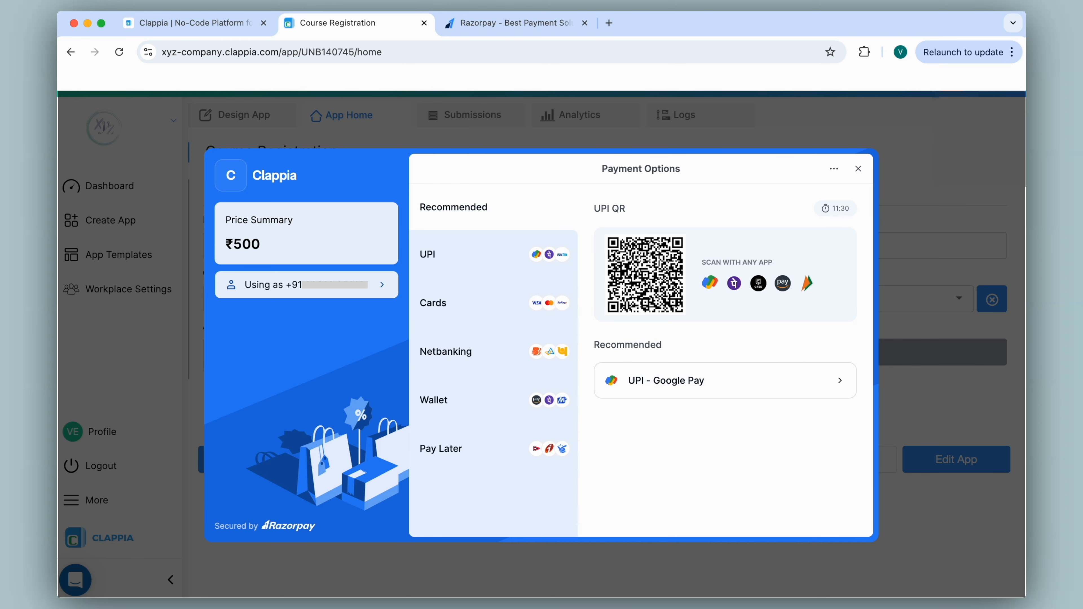
Abandon the Razorpay checkout, submit the registration unpaid, and return to the designer
{"action": "left_click", "coordinate": [382, 285]}
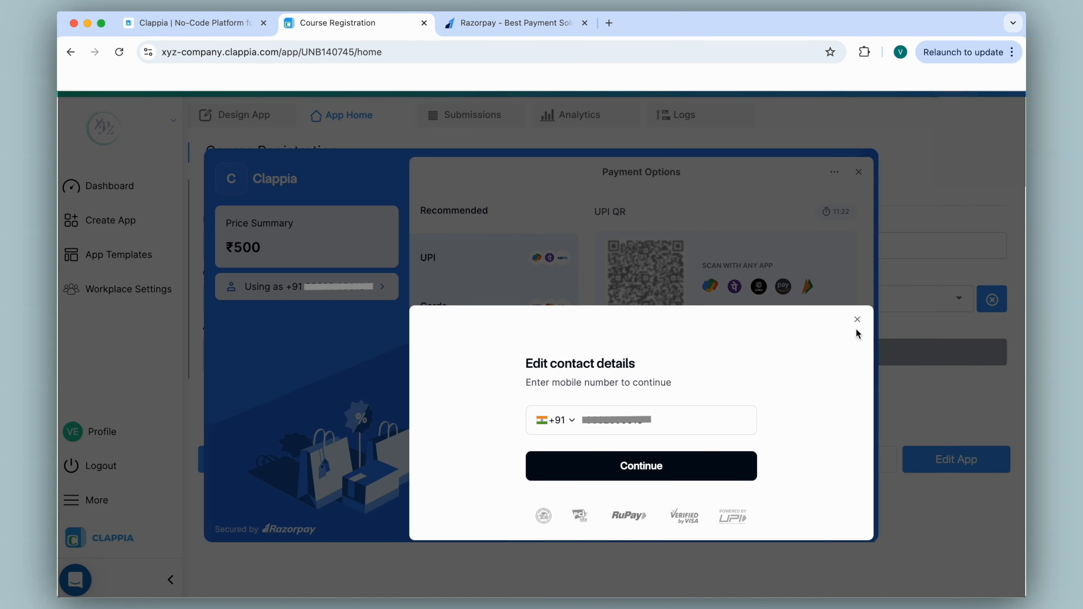
{"action": "left_click", "coordinate": [857, 319]}
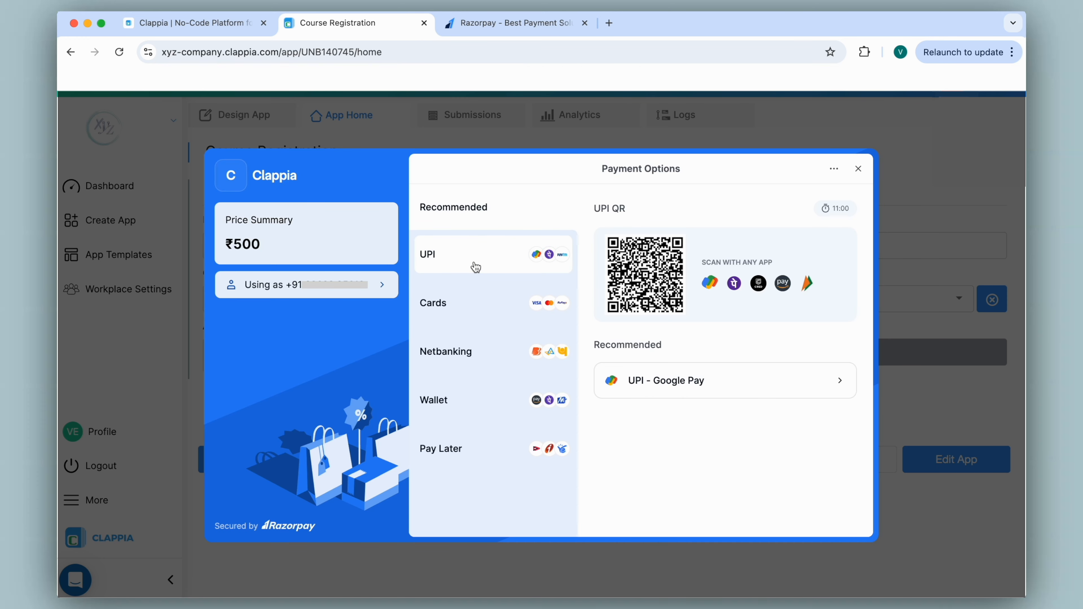
{"action": "left_click", "coordinate": [858, 169]}
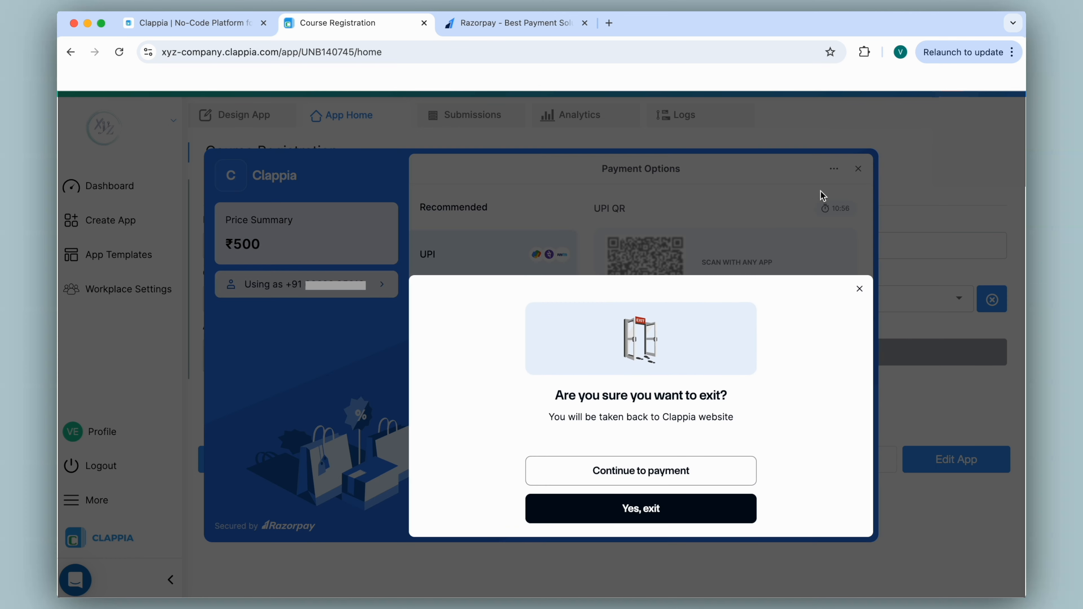
{"action": "left_click", "coordinate": [653, 509]}
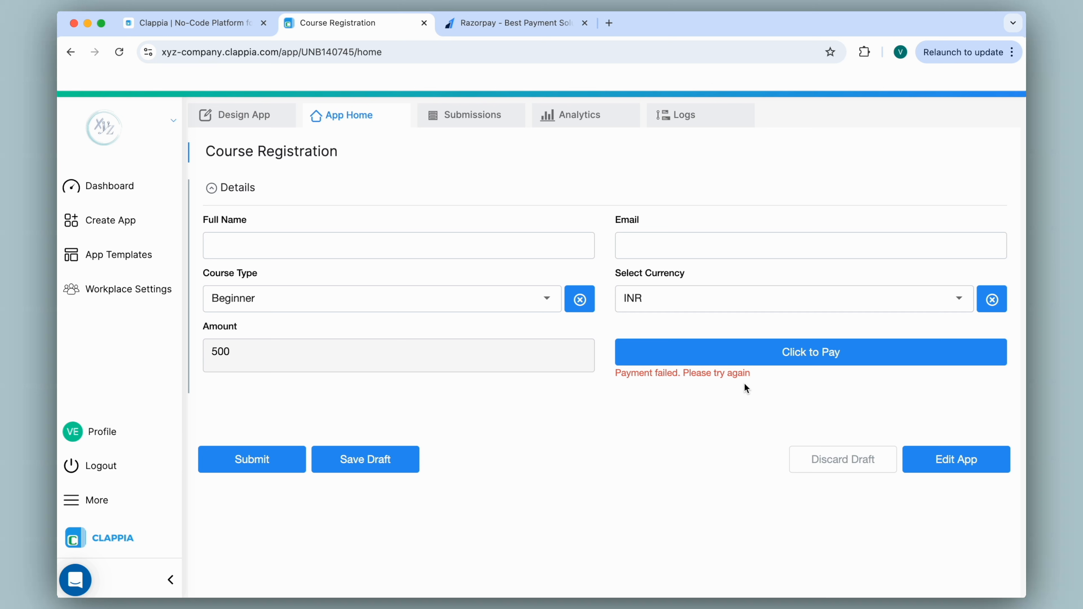
{"action": "left_click", "coordinate": [271, 460]}
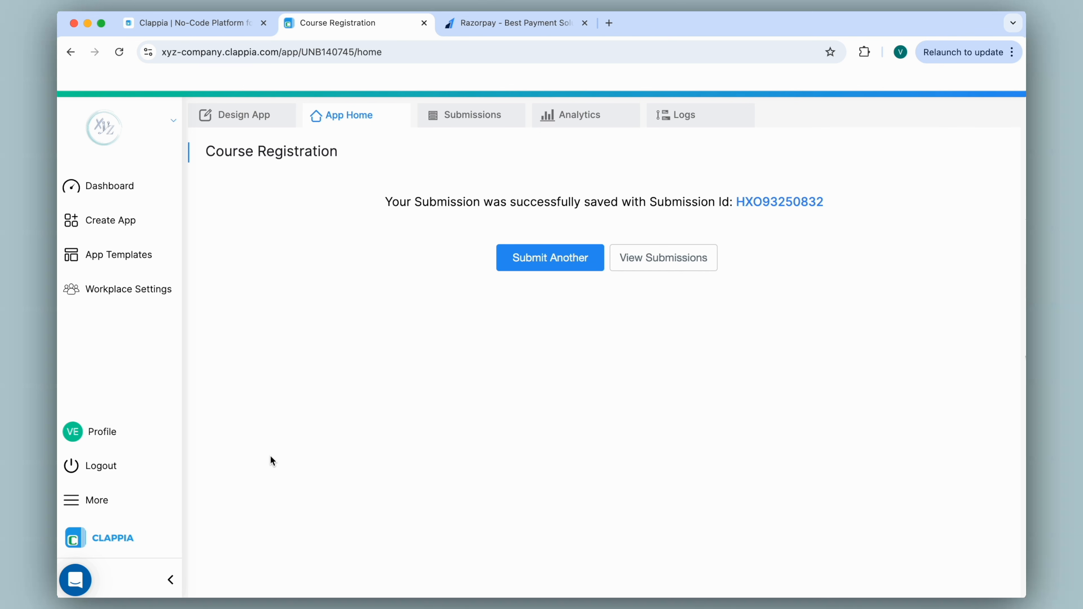
{"action": "left_click", "coordinate": [231, 125]}
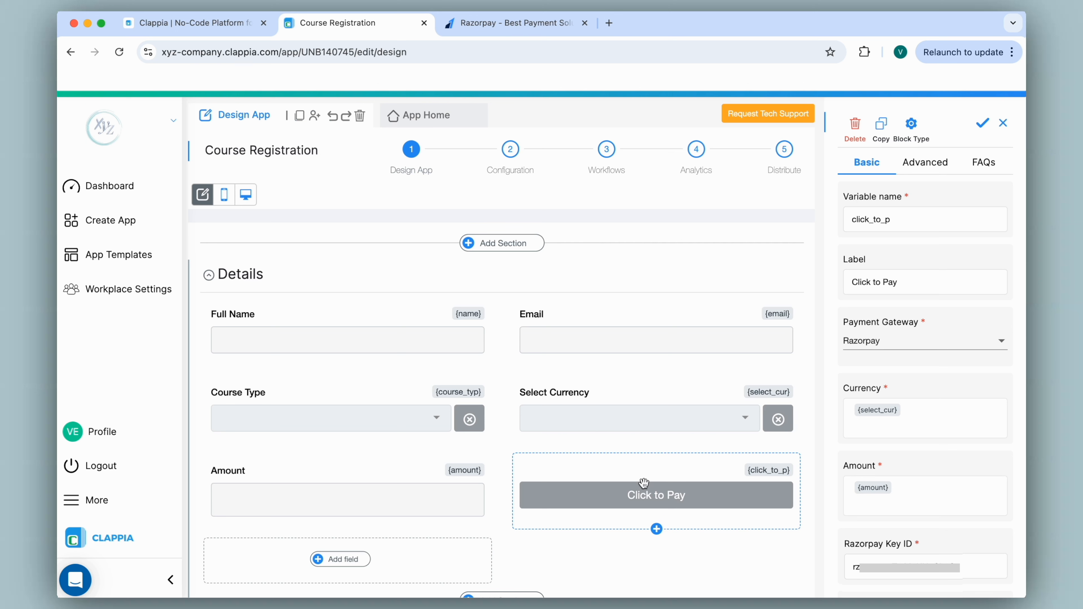
{"action": "scroll", "coordinate": [914, 408], "scroll_direction": "down", "scroll_amount": 3}
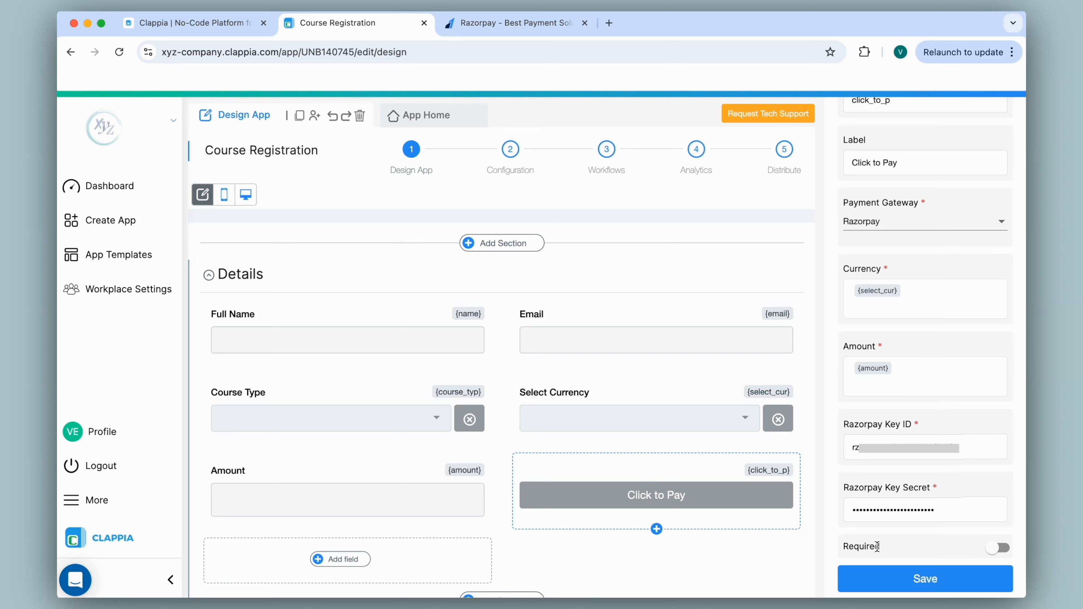
Make Click to Pay required, save it, and view the live Course Registration form
{"action": "left_click", "coordinate": [996, 549]}
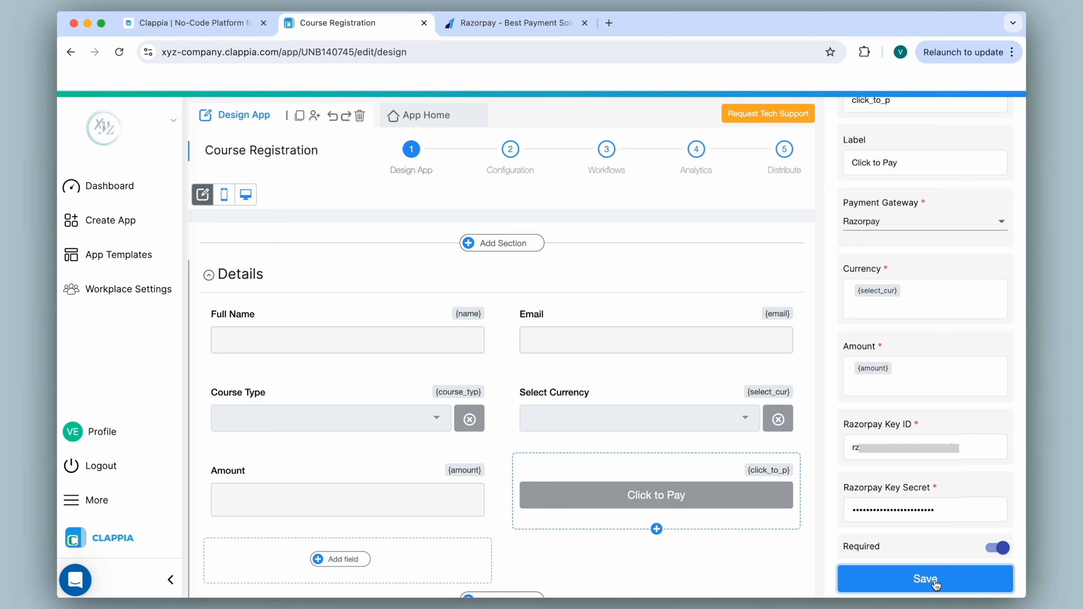
{"action": "left_click", "coordinate": [926, 579]}
{"action": "left_click", "coordinate": [424, 117]}
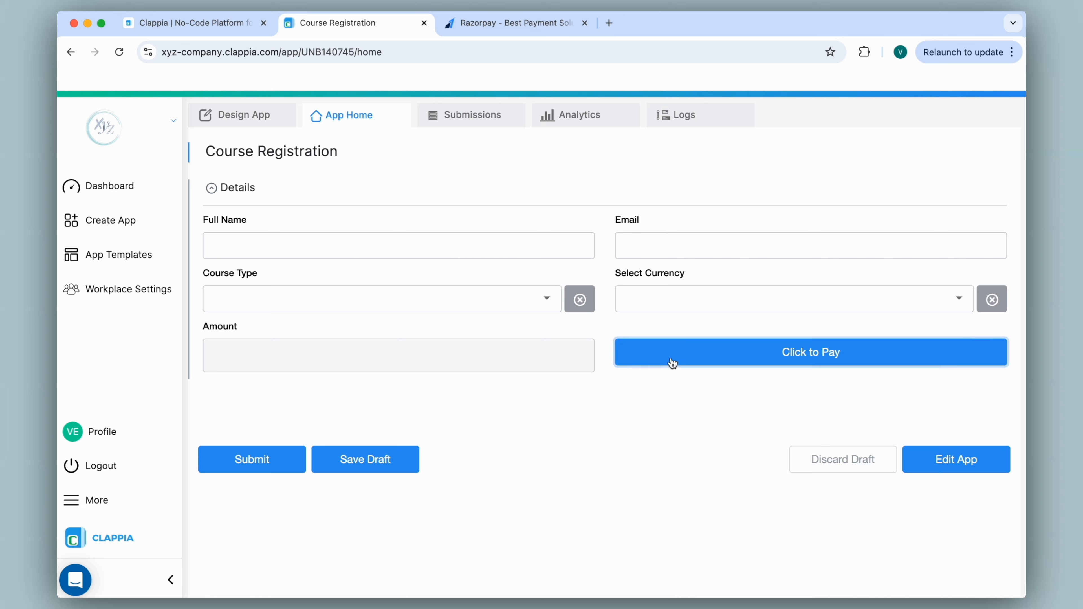
Fill in INR and Beginner, then start and exit the ₹500 Razorpay payment
{"action": "left_click", "coordinate": [657, 300]}
{"action": "left_click", "coordinate": [642, 344]}
{"action": "left_click", "coordinate": [539, 303]}
{"action": "left_click", "coordinate": [502, 345]}
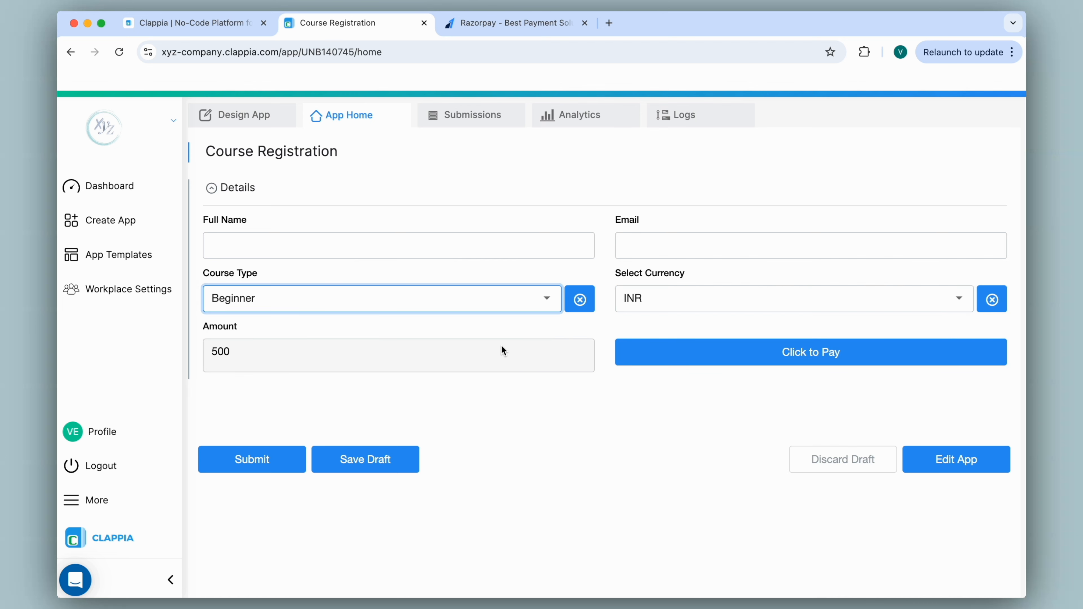
{"action": "left_click", "coordinate": [753, 364]}
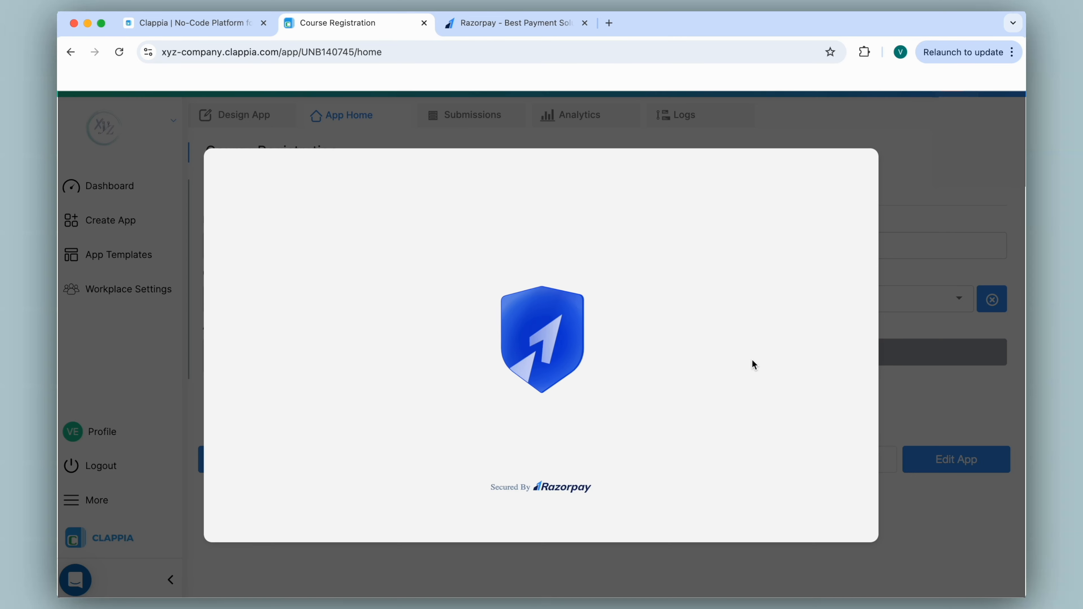
{"action": "left_click", "coordinate": [858, 168]}
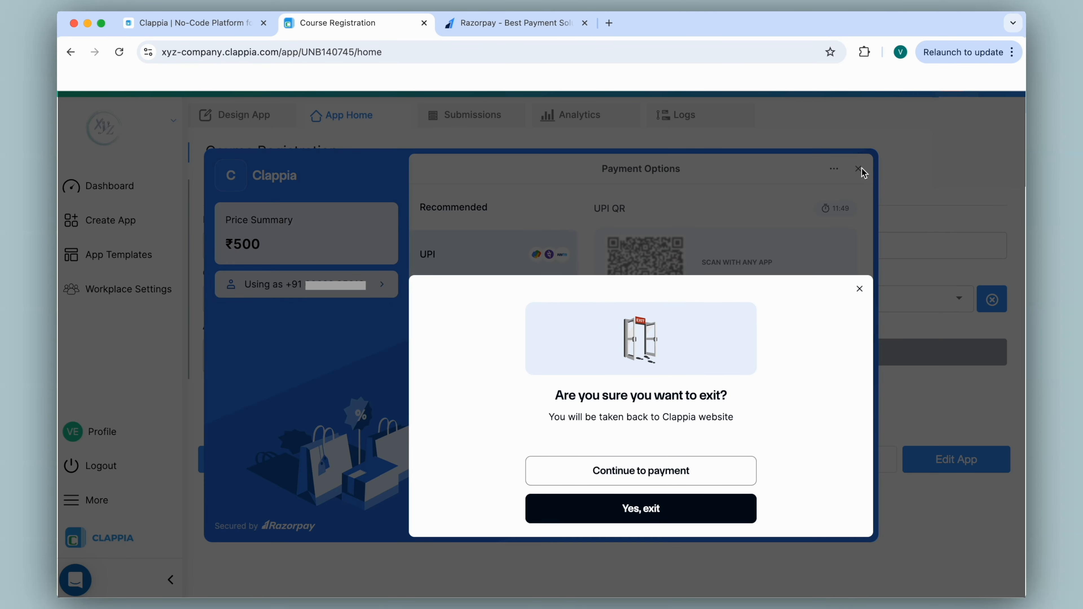
{"action": "left_click", "coordinate": [660, 497]}
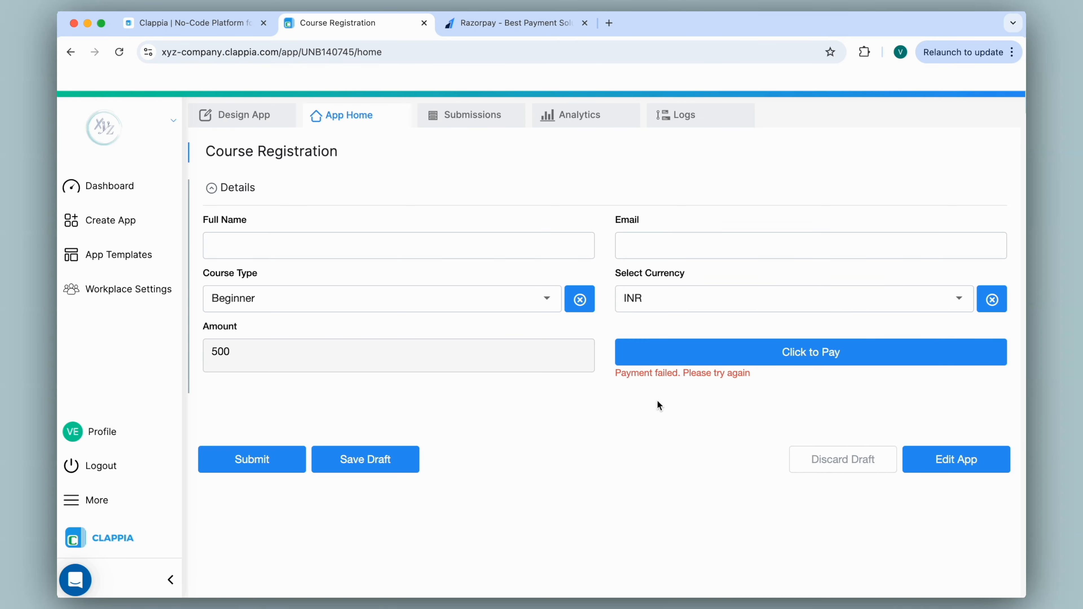
Try submitting without payment and highlight the Payment failed message
{"action": "left_click", "coordinate": [236, 463]}
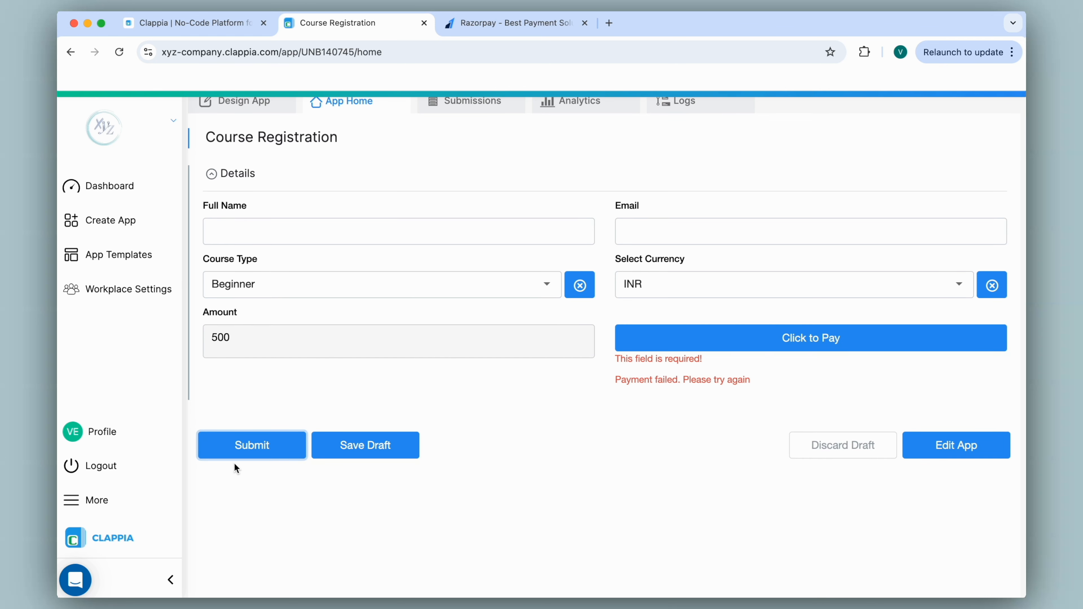
{"action": "left_click_drag", "start_coordinate": [613, 385], "coordinate": [772, 383]}
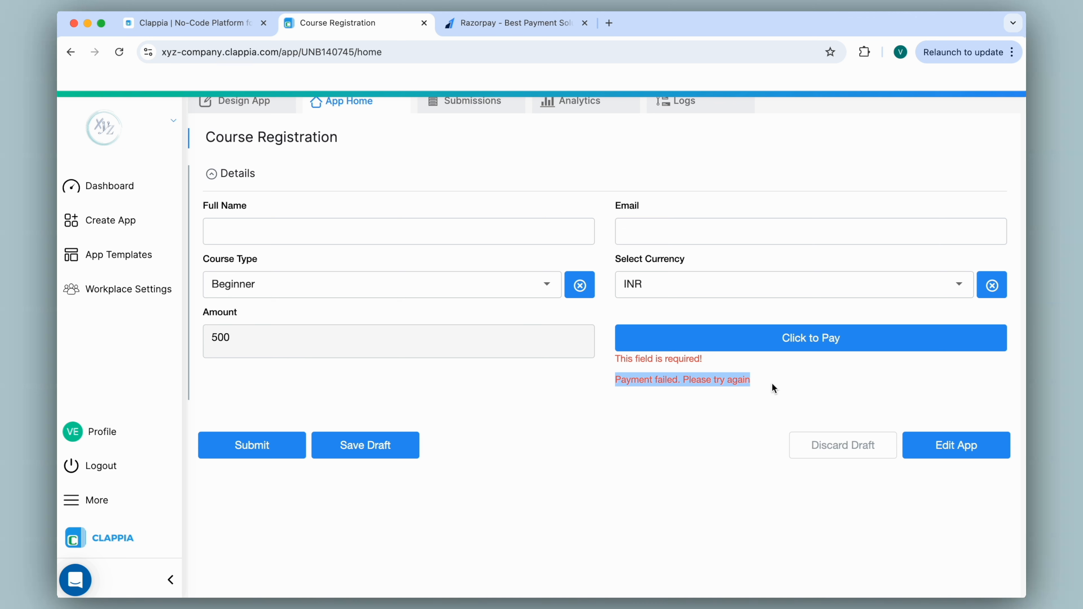
{"action": "left_click", "coordinate": [772, 382]}
Switch the currency to USD, open the $6 Razorpay checkout, then close it
{"action": "left_click", "coordinate": [657, 275]}
{"action": "left_click", "coordinate": [653, 284]}
{"action": "left_click", "coordinate": [651, 321]}
{"action": "left_click", "coordinate": [704, 341]}
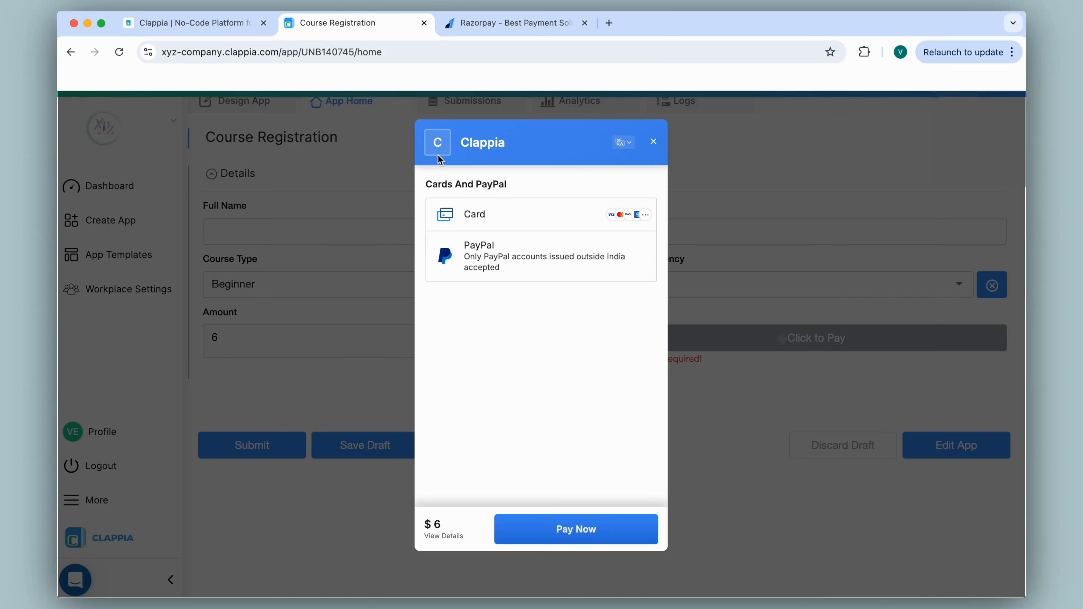
{"action": "left_click", "coordinate": [653, 142]}
Set the Click to Pay field's Razorpay company name to 'CompanyName'
{"action": "left_click", "coordinate": [258, 123]}
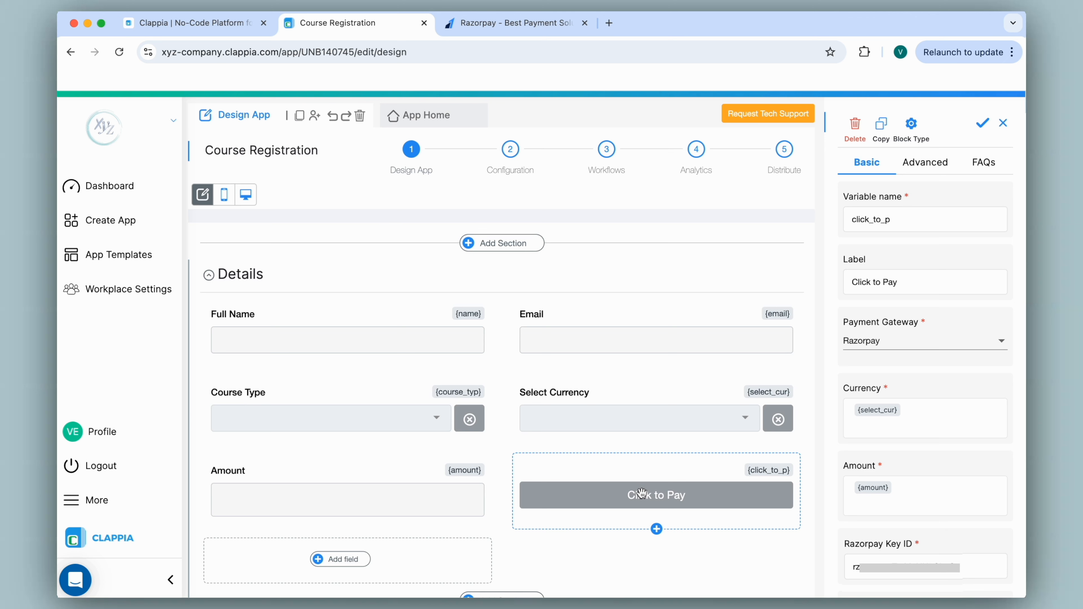
{"action": "left_click", "coordinate": [931, 170]}
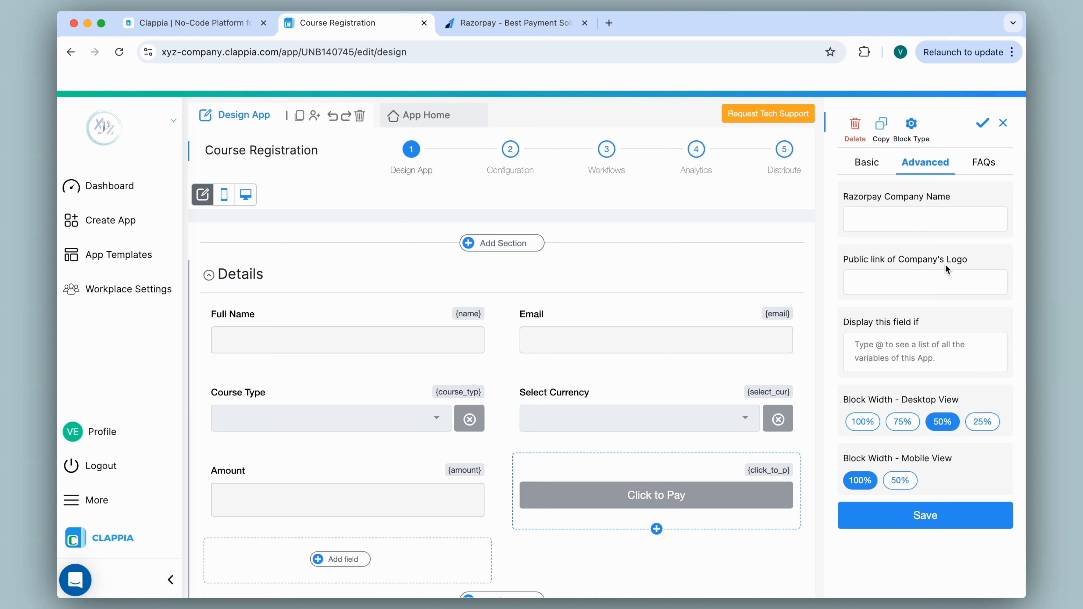
{"action": "left_click", "coordinate": [910, 225]}
{"action": "type", "text": "CompanyName"}
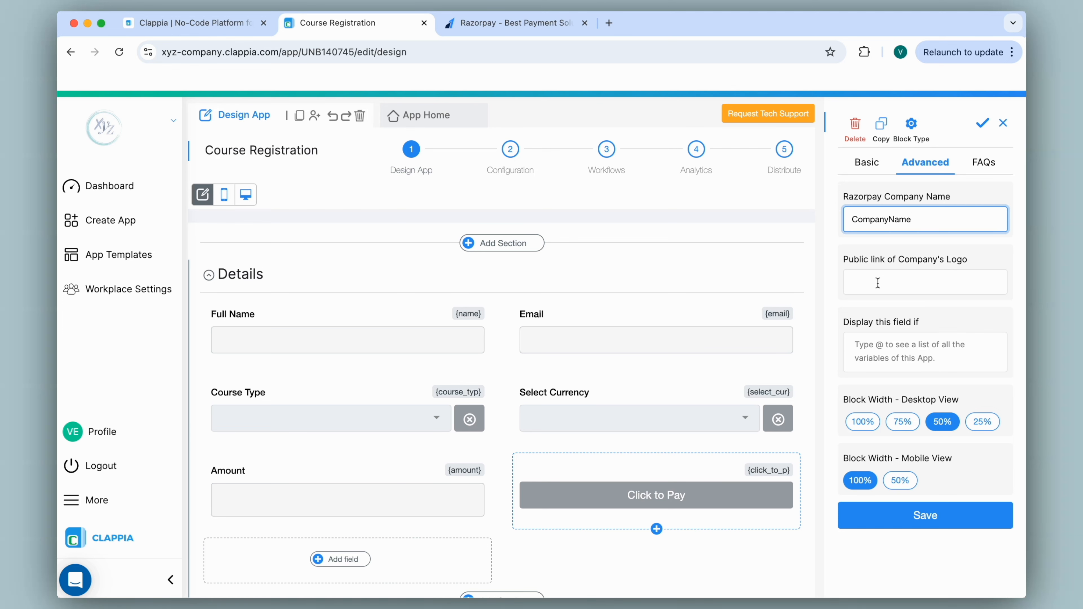
Copy the Clappia logo image address into Company's Logo public link and save the field
{"action": "left_click", "coordinate": [204, 23]}
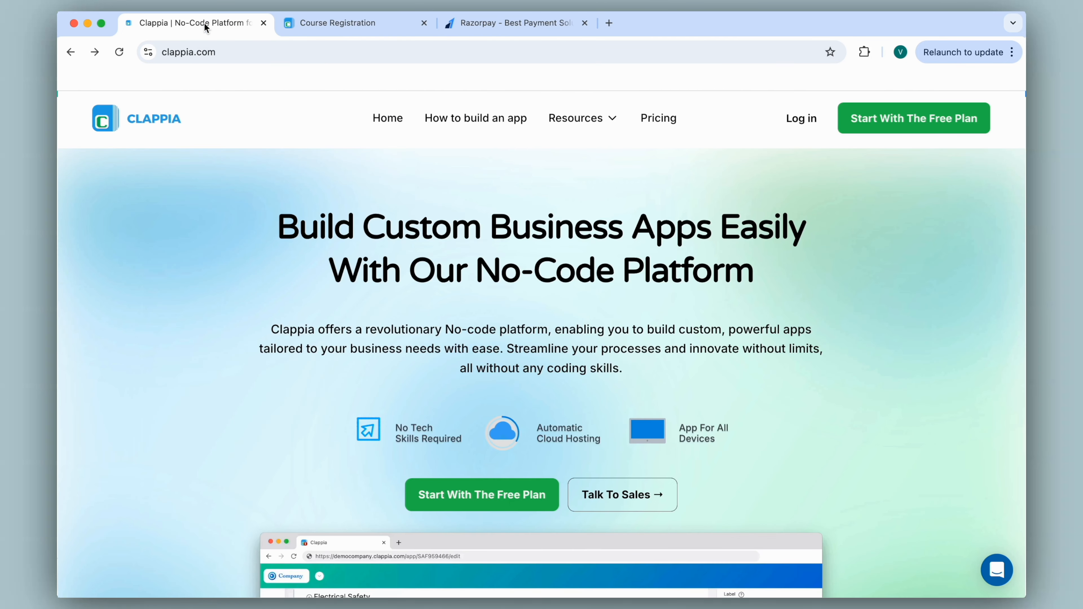
{"action": "right_click", "coordinate": [126, 123]}
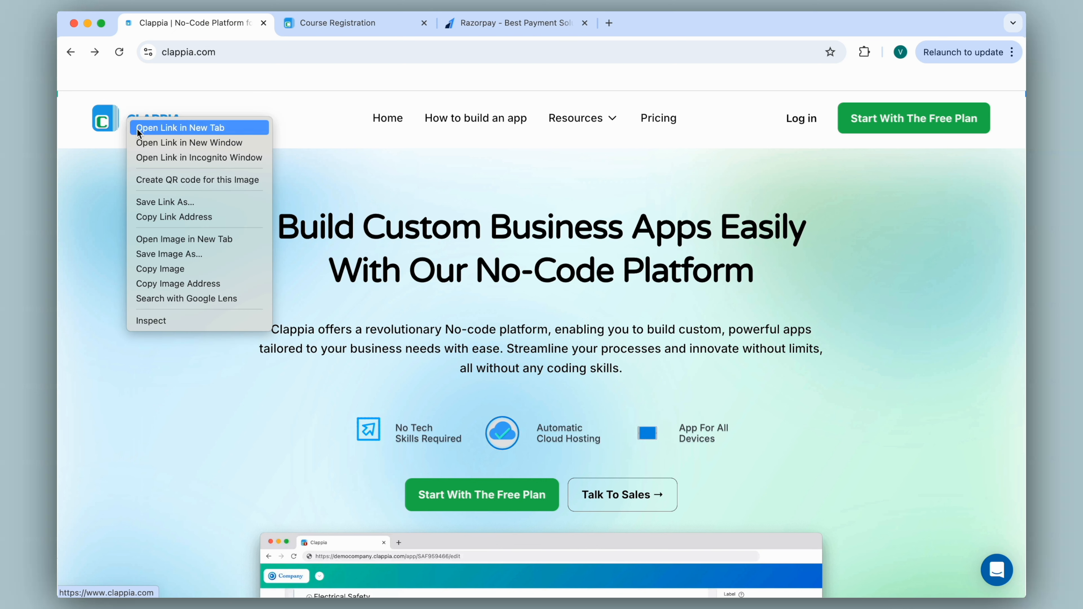
{"action": "left_click", "coordinate": [158, 284]}
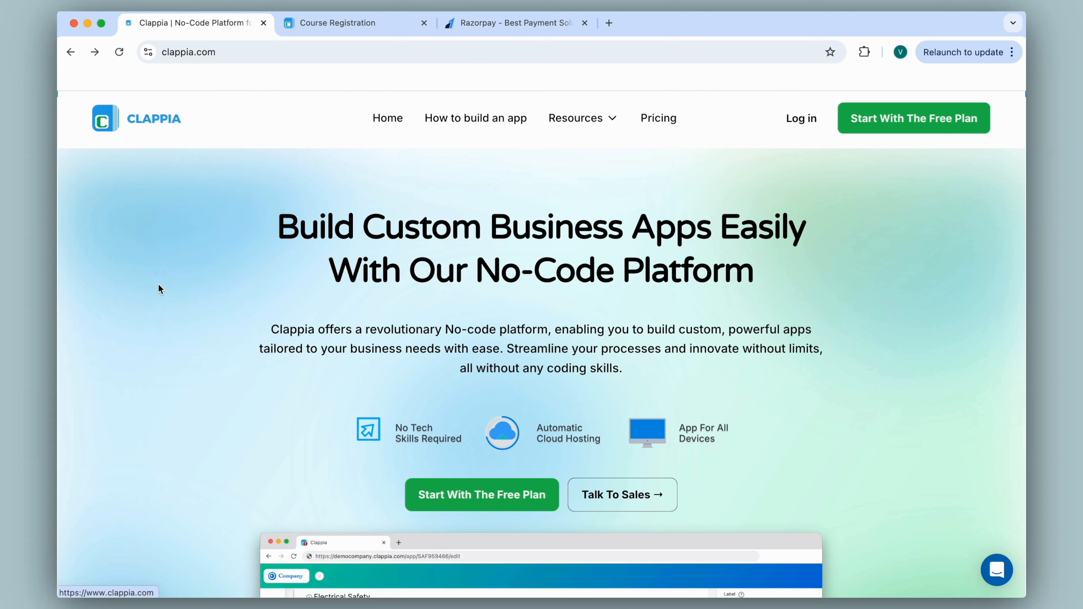
{"action": "left_click", "coordinate": [340, 26]}
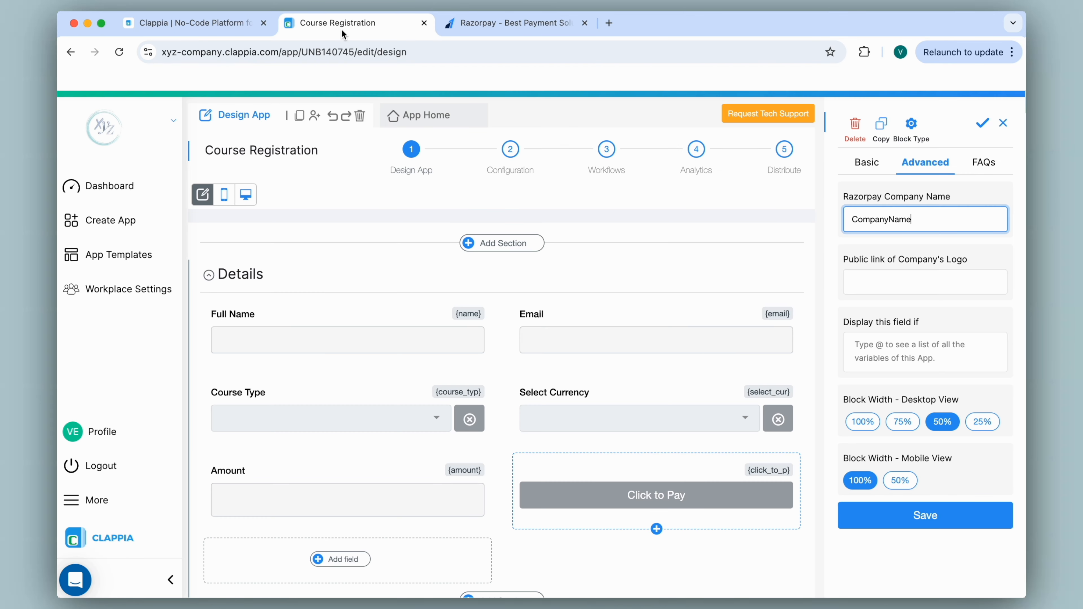
{"action": "left_click", "coordinate": [880, 275]}
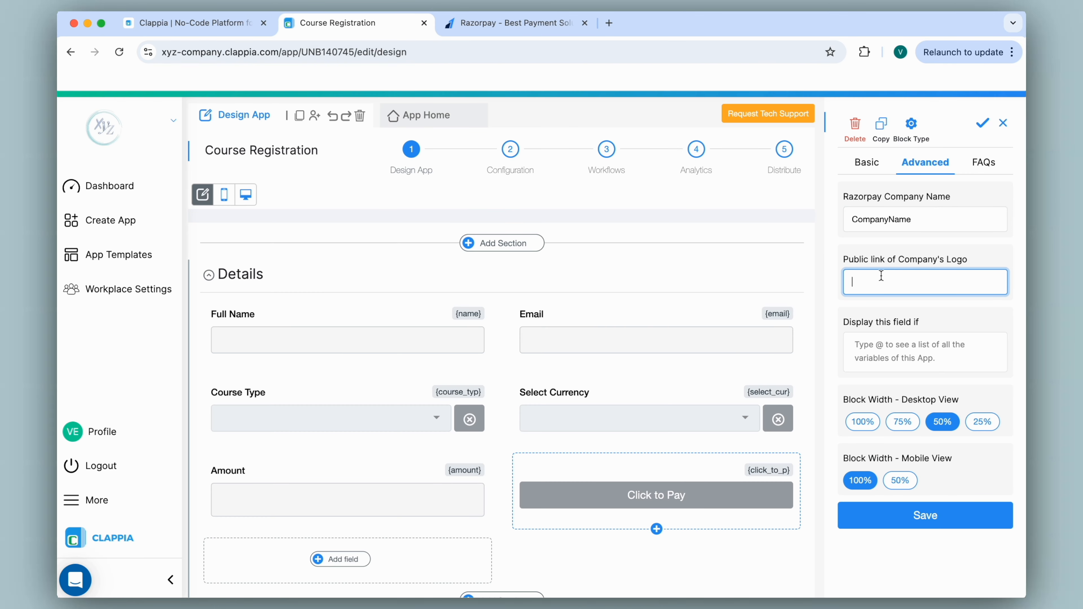
{"action": "key", "text": "super+v"}
{"action": "left_click", "coordinate": [982, 124]}
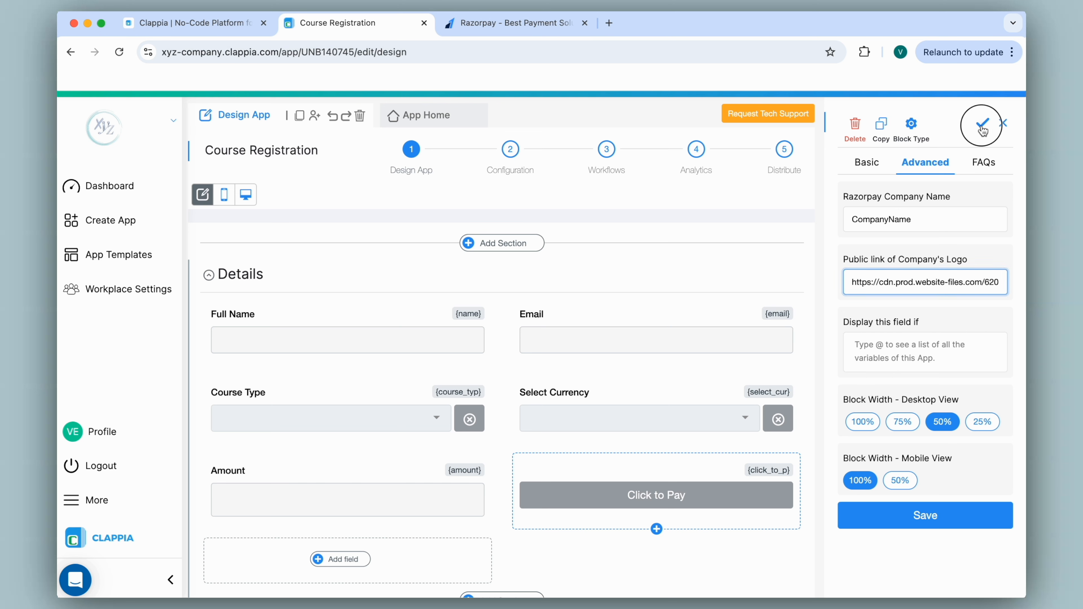
{"action": "left_click", "coordinate": [458, 115]}
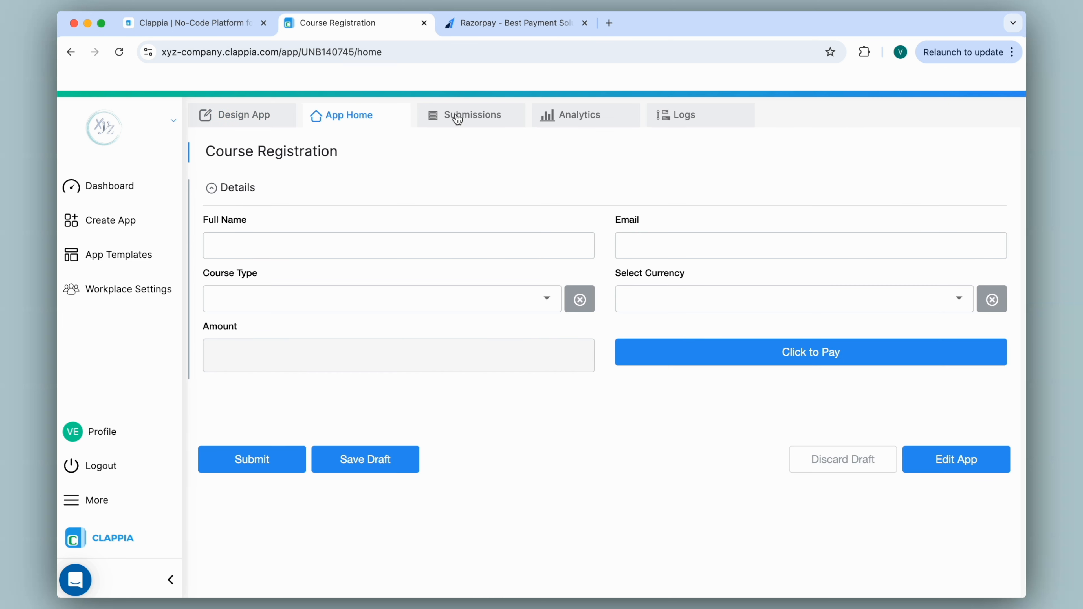
Choose Beginner as the course type and INR as the currency in the test form
{"action": "left_click", "coordinate": [515, 300]}
{"action": "left_click", "coordinate": [563, 331]}
{"action": "left_click", "coordinate": [650, 305]}
{"action": "left_click", "coordinate": [649, 337]}
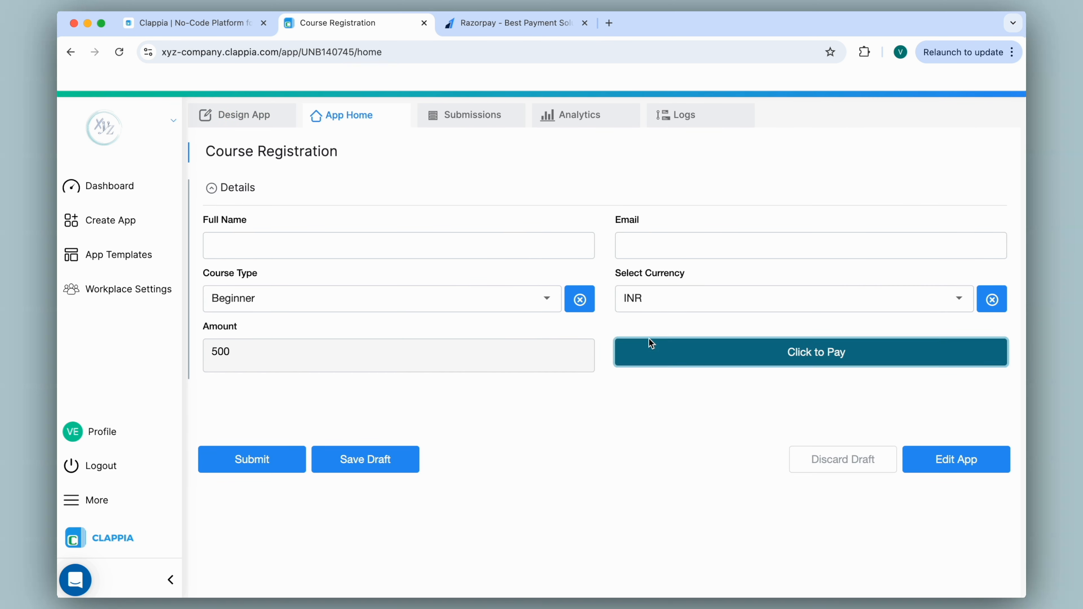
Start the ₹500 Razorpay payment, then exit the checkout without paying
{"action": "left_click", "coordinate": [649, 339]}
{"action": "left_click_drag", "start_coordinate": [254, 176], "coordinate": [345, 190]}
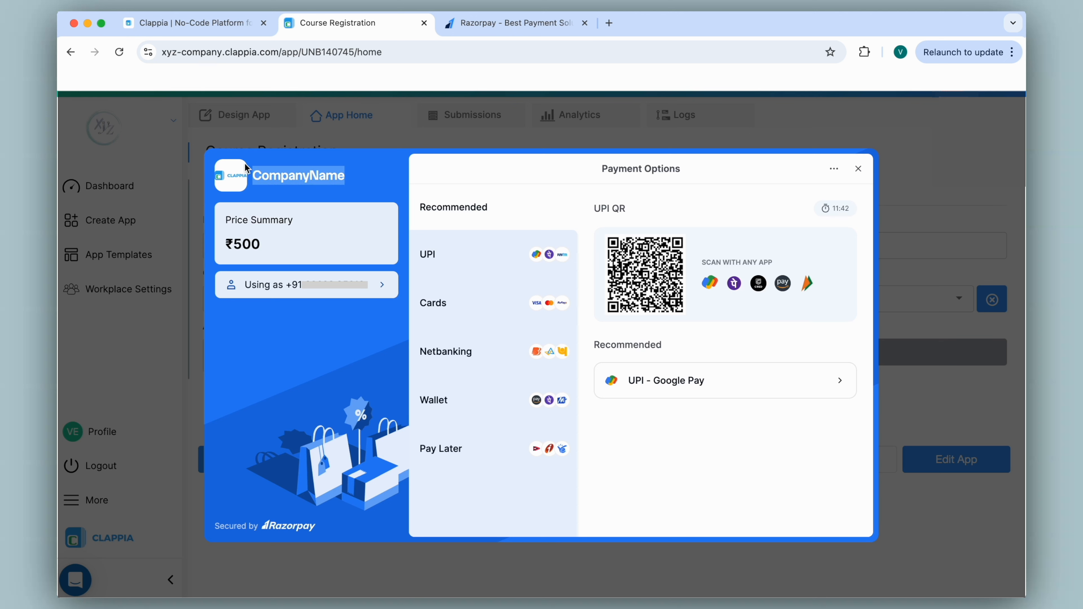
{"action": "left_click", "coordinate": [858, 168]}
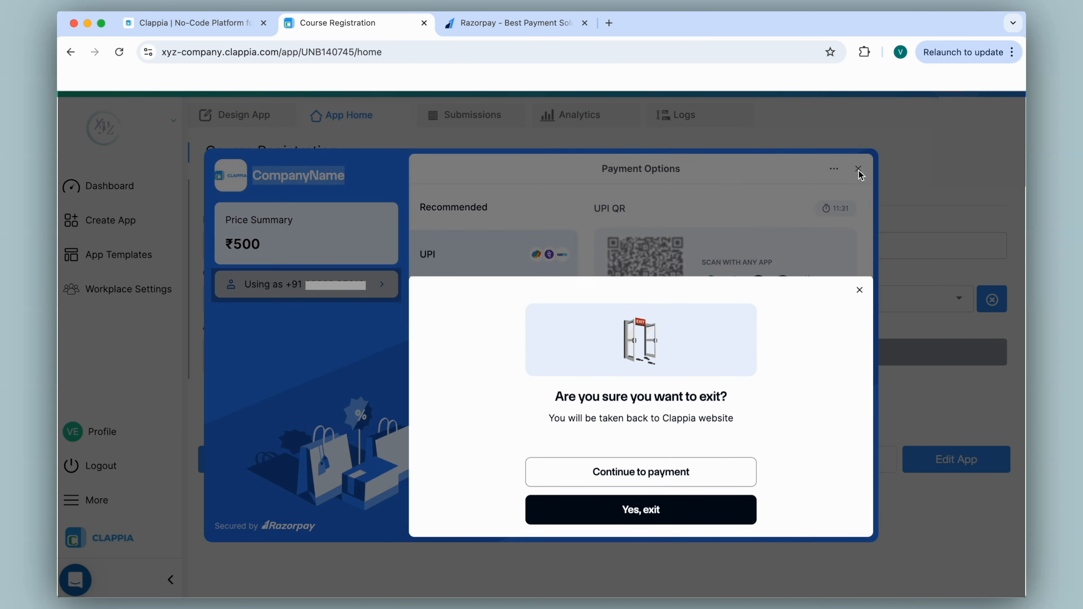
{"action": "left_click", "coordinate": [654, 514]}
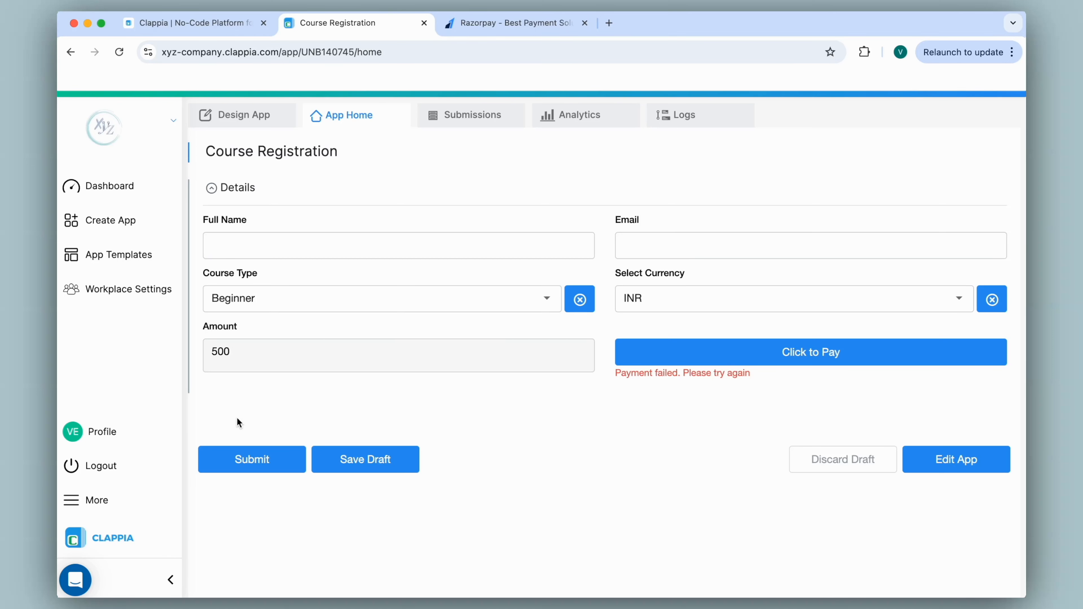
{"action": "left_click", "coordinate": [260, 115]}
Add a Validation block to the form and make it a Custom validation
{"action": "scroll", "coordinate": [392, 318], "scroll_direction": "down", "scroll_amount": 3}
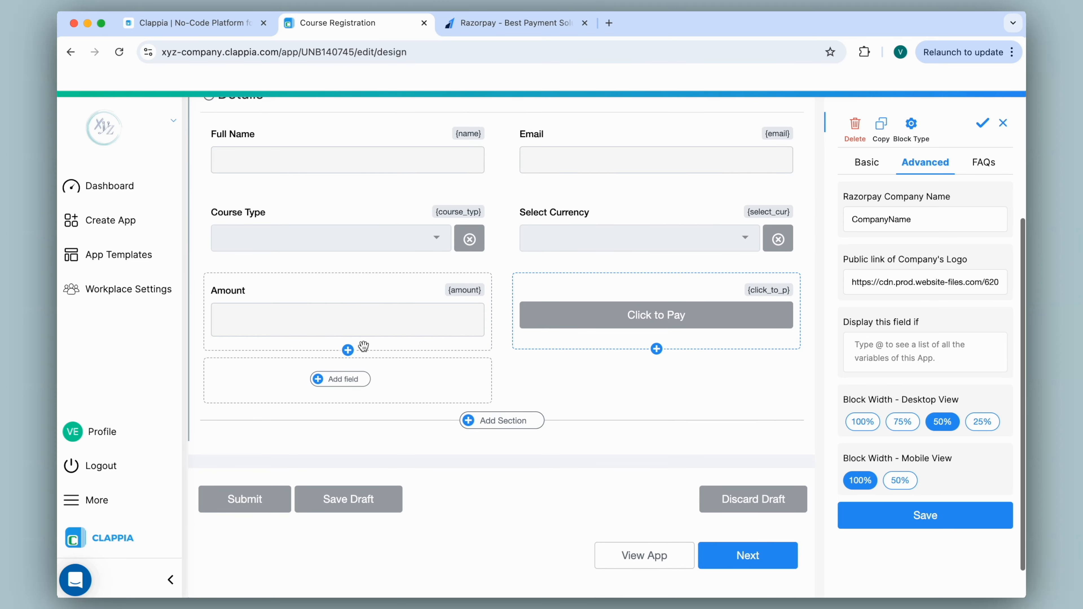
{"action": "left_click", "coordinate": [337, 382]}
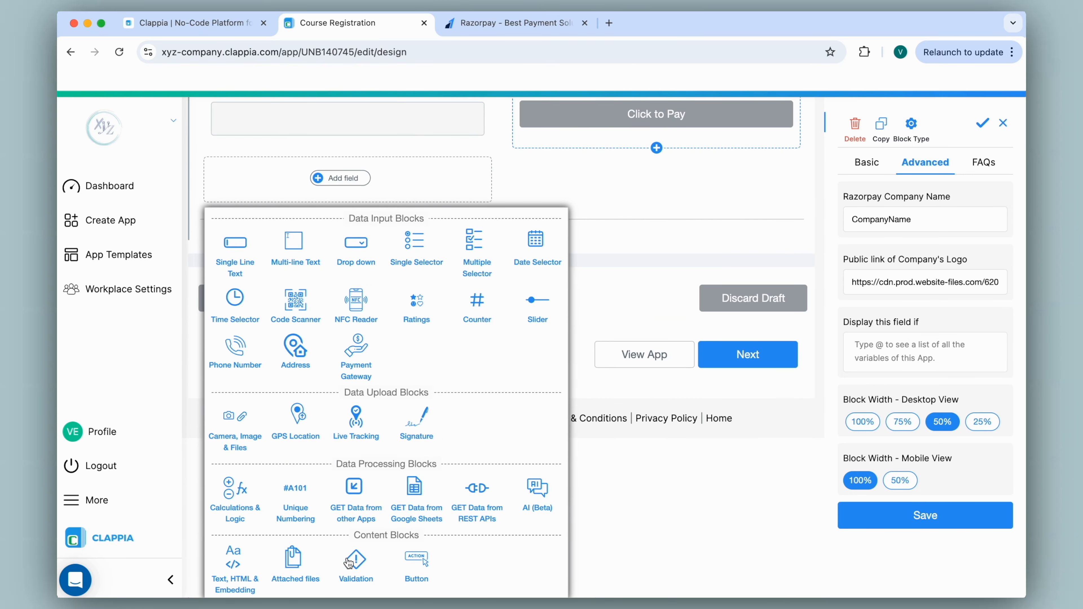
{"action": "left_click", "coordinate": [358, 567]}
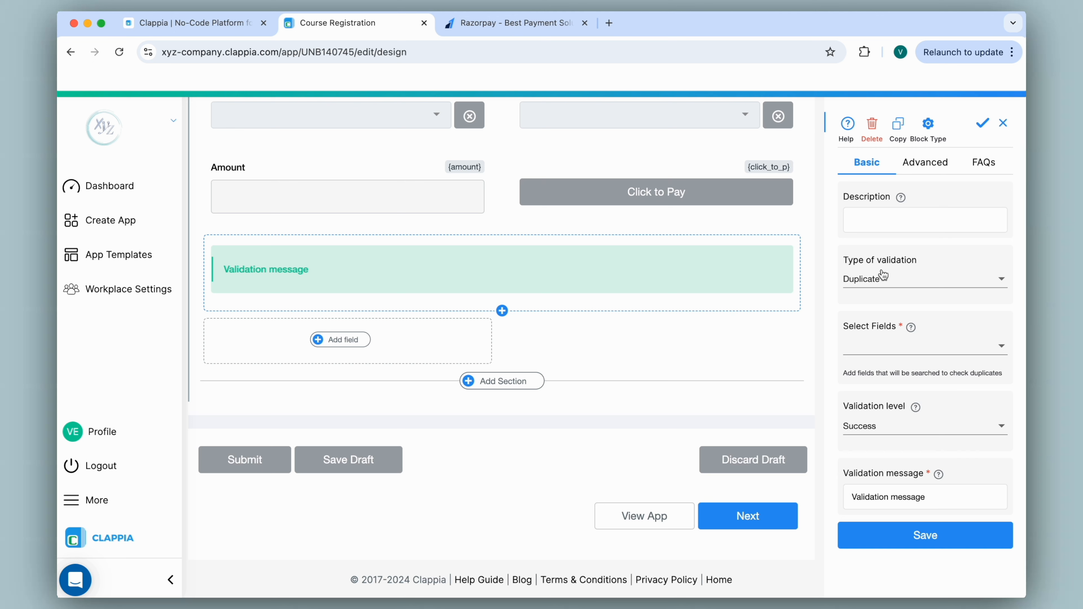
{"action": "left_click", "coordinate": [900, 280]}
{"action": "left_click", "coordinate": [895, 258]}
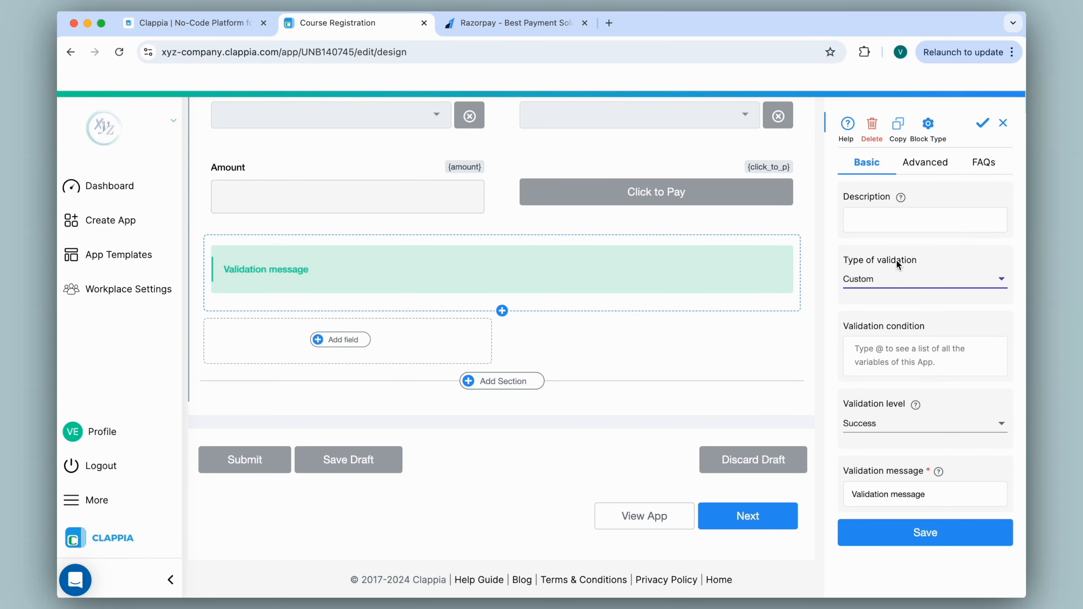
Give it the condition {click_to_p#status}="Success" and message 'Successful Payment', then save
{"action": "scroll", "coordinate": [895, 261], "scroll_direction": "up", "scroll_amount": 1}
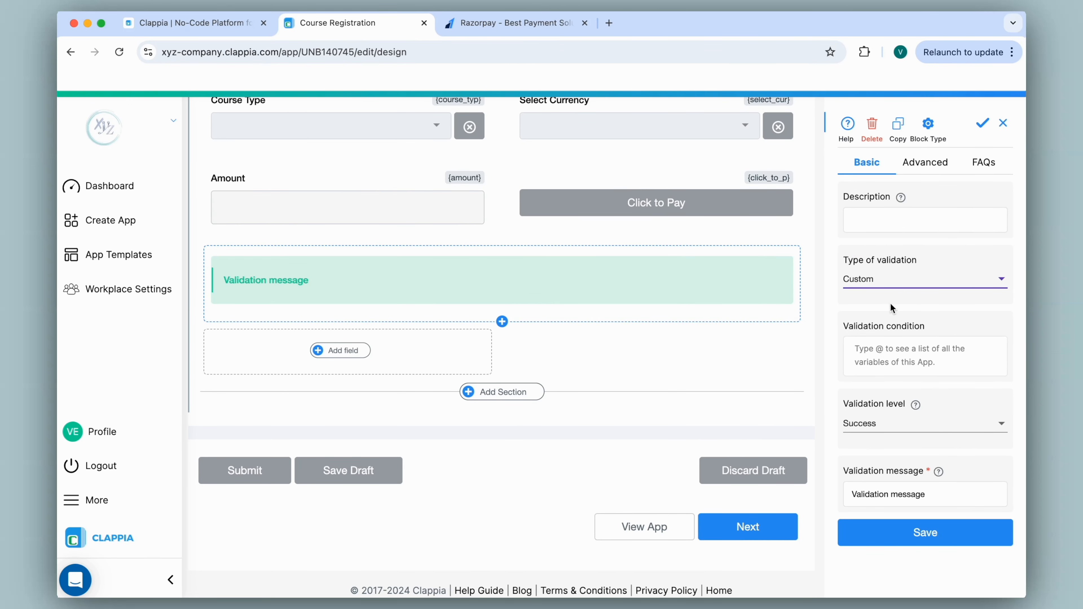
{"action": "left_click", "coordinate": [882, 352]}
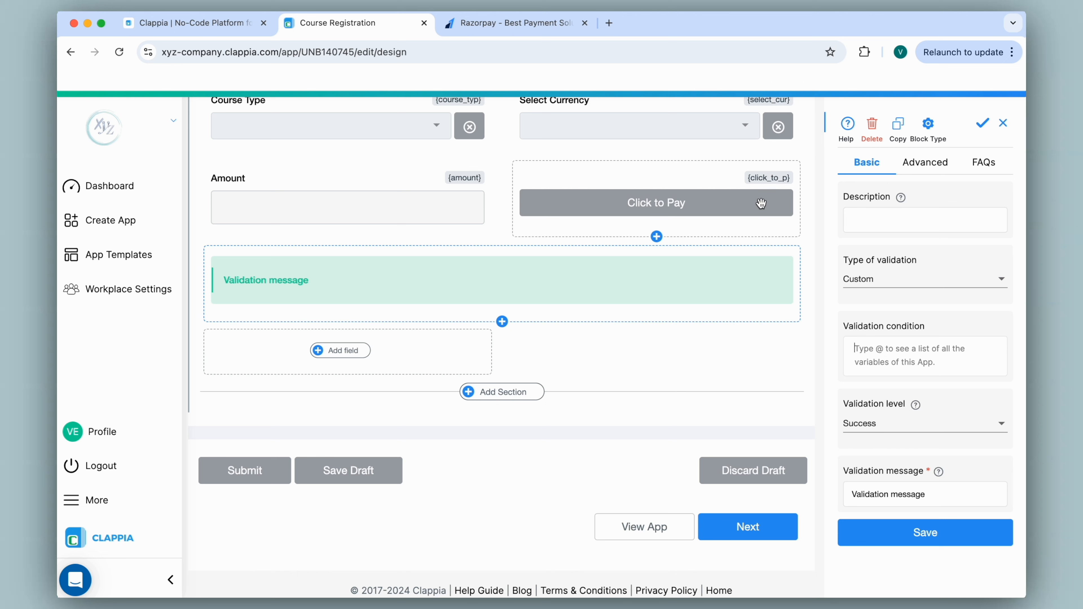
{"action": "type", "text": "@click"}
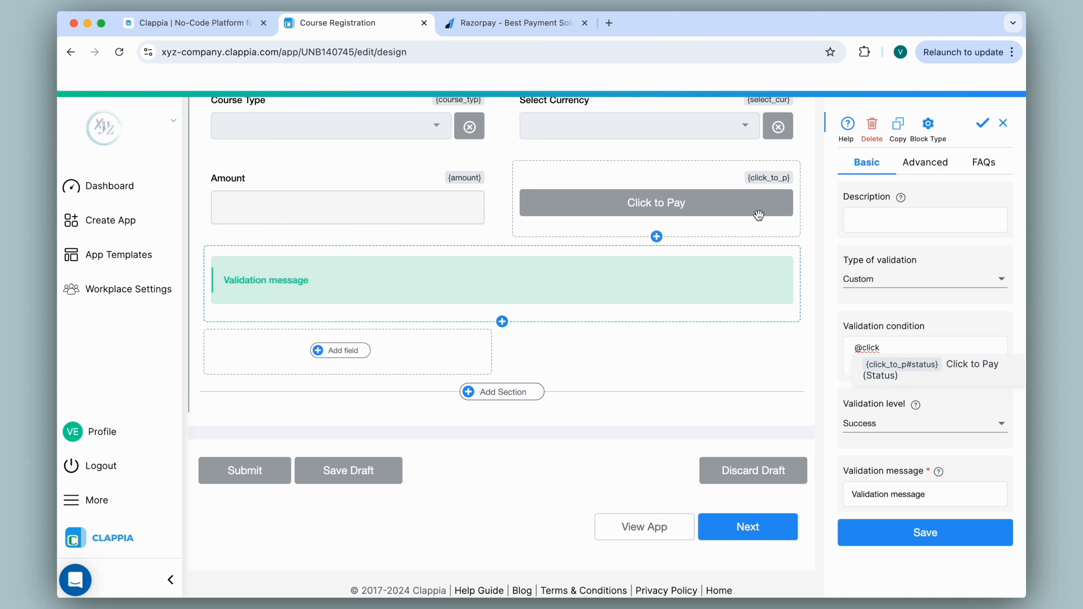
{"action": "left_click", "coordinate": [900, 369]}
{"action": "type", "text": "=\"Success"}
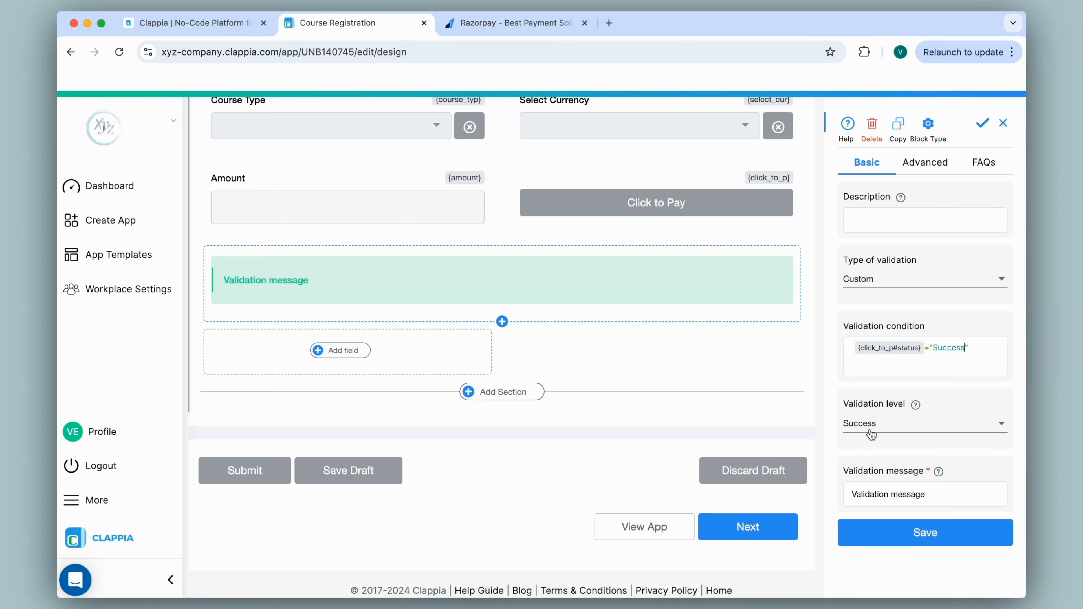
{"action": "left_click_drag", "start_coordinate": [938, 496], "coordinate": [851, 493]}
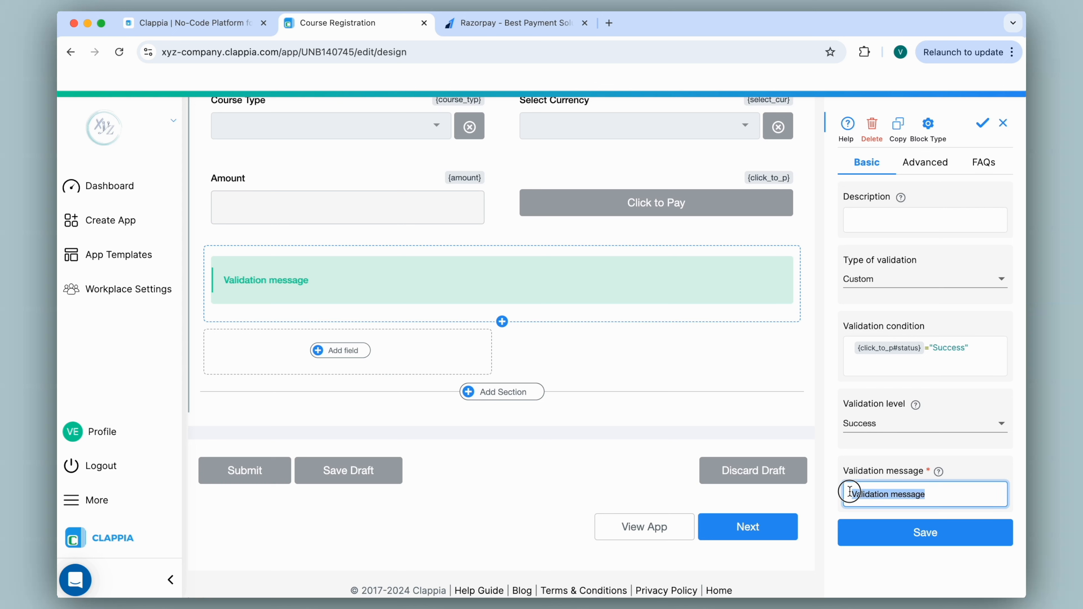
{"action": "type", "text": "Succes"}
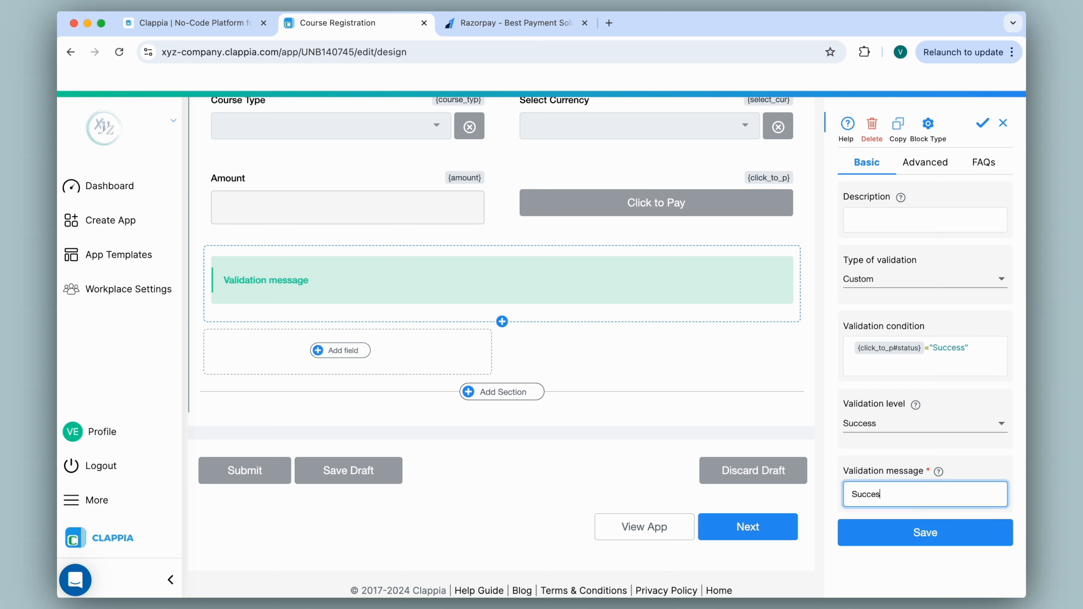
{"action": "type", "text": "sful Payment"}
{"action": "left_click", "coordinate": [871, 538]}
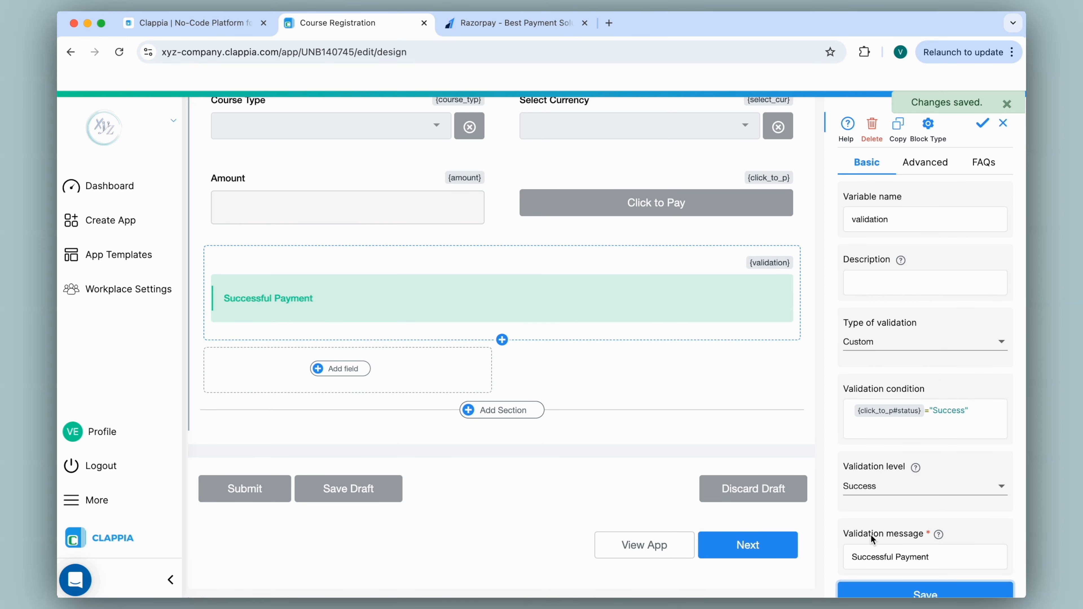
{"action": "left_click", "coordinate": [324, 368]}
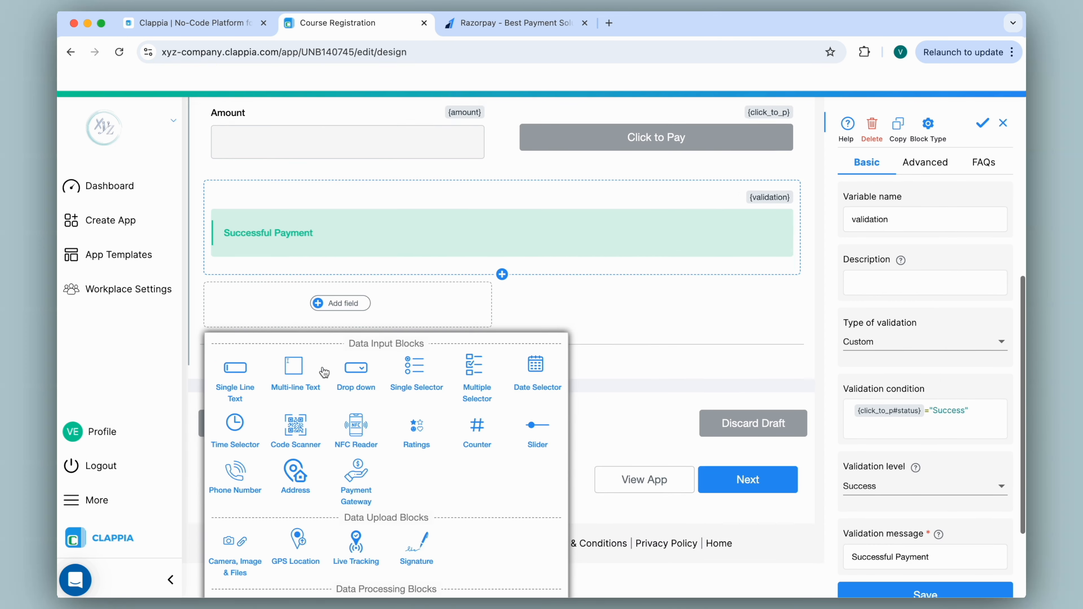
Add a second Custom Validation block with condition {click_to_p#status}="Error"
{"action": "left_click", "coordinate": [364, 578]}
{"action": "left_click", "coordinate": [887, 278]}
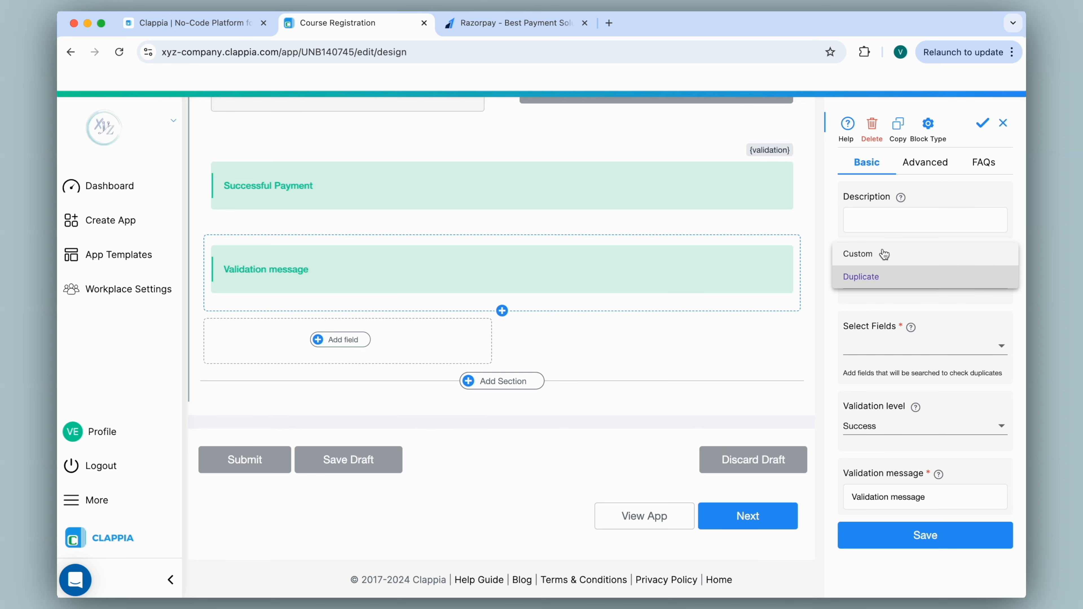
{"action": "left_click", "coordinate": [882, 250]}
{"action": "left_click", "coordinate": [897, 352]}
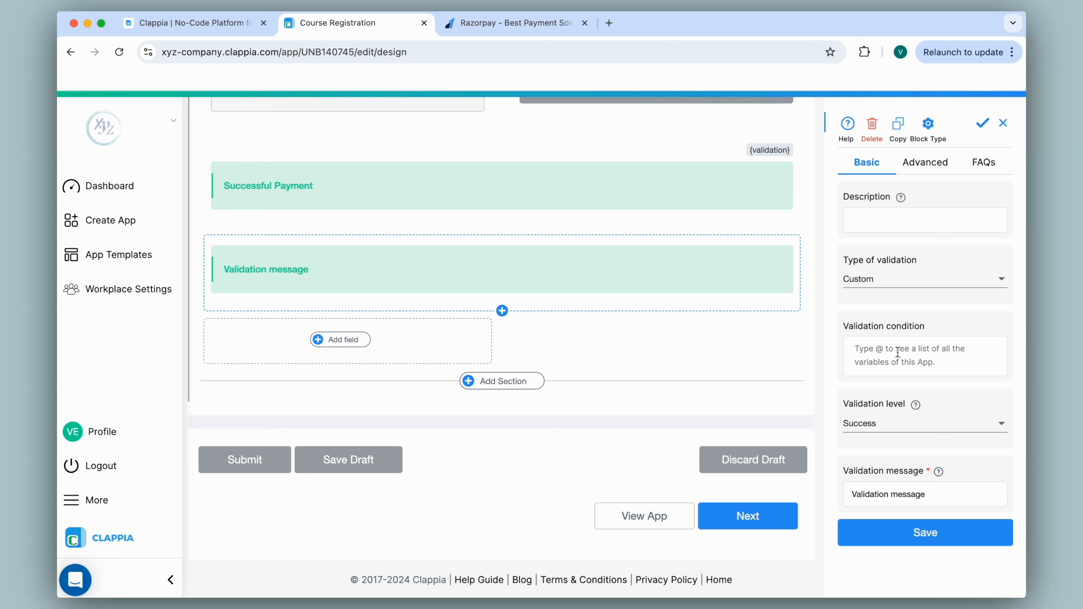
{"action": "type", "text": "@click"}
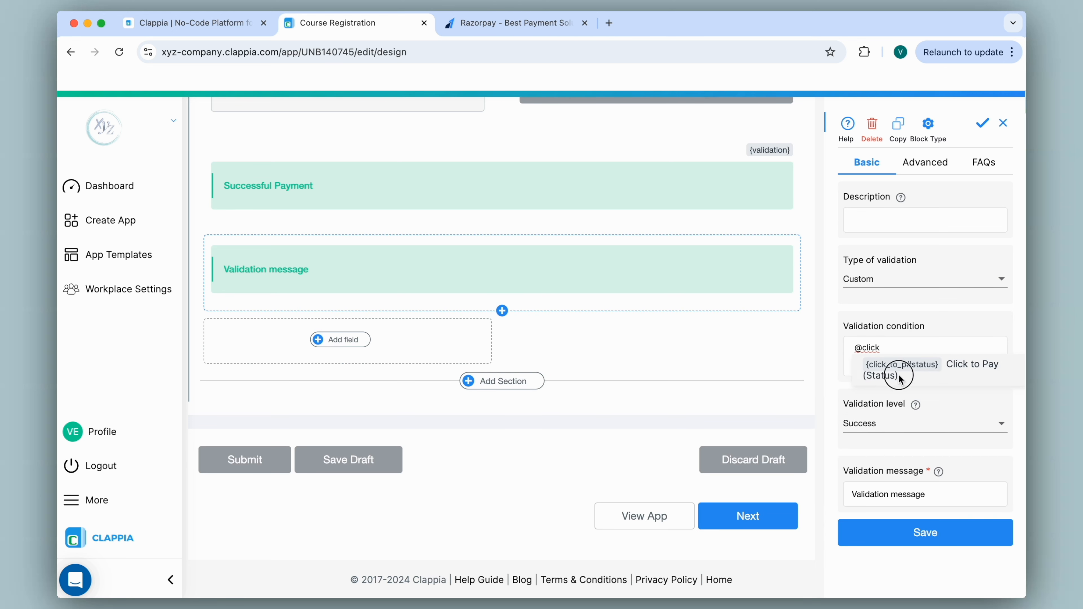
{"action": "left_click", "coordinate": [890, 377]}
{"action": "type", "text": "=\"Error\""}
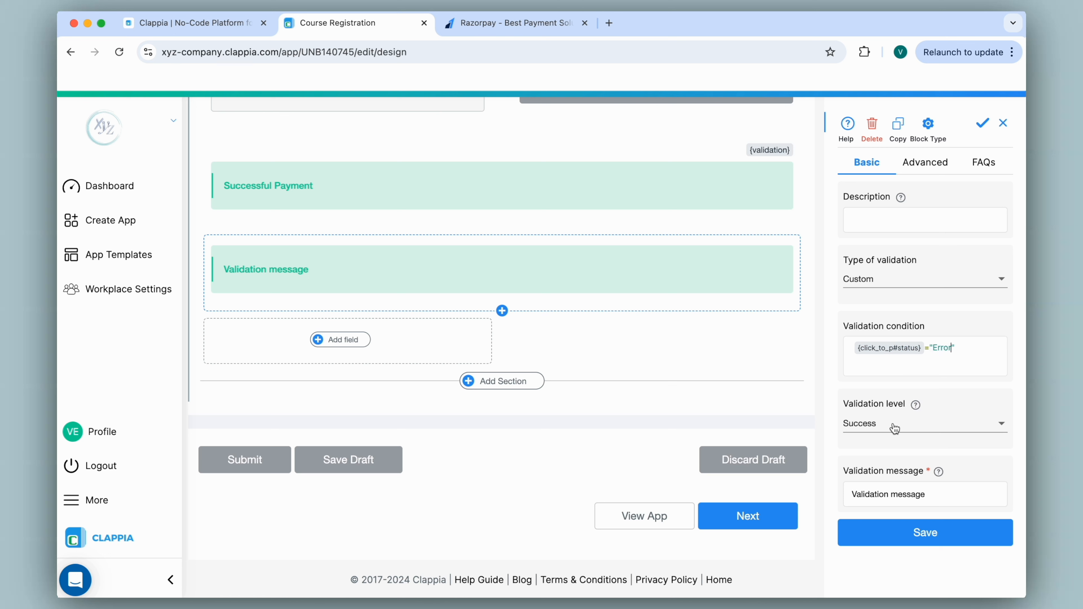
Set its level to Error and message to 'Unsuccessful Payment', then save it
{"action": "left_click", "coordinate": [890, 429]}
{"action": "left_click", "coordinate": [879, 375]}
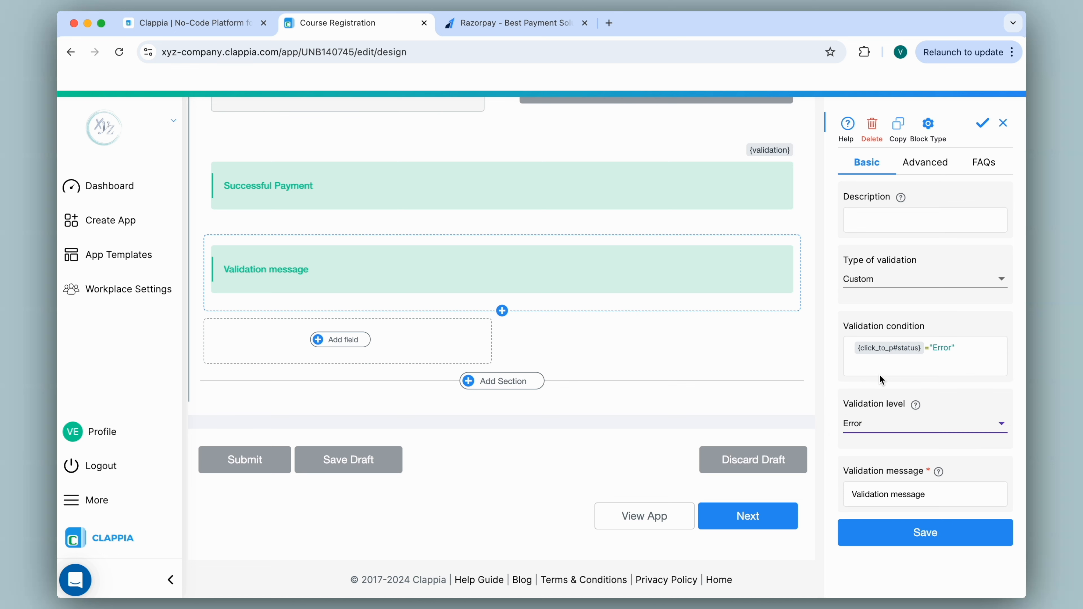
{"action": "left_click_drag", "start_coordinate": [938, 495], "coordinate": [844, 495]}
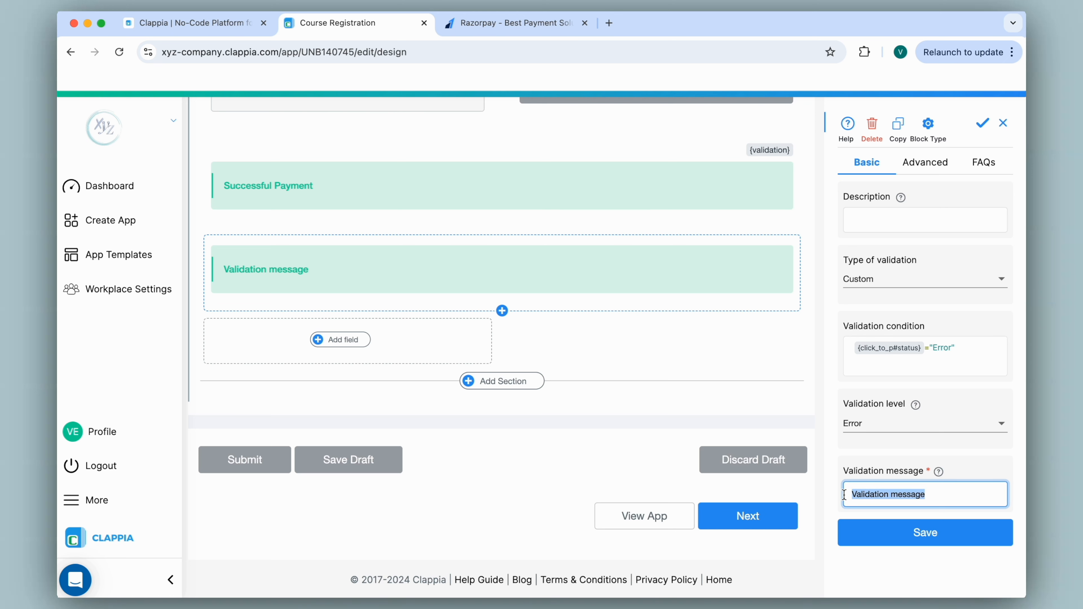
{"action": "type", "text": "Unsuccessful Payment"}
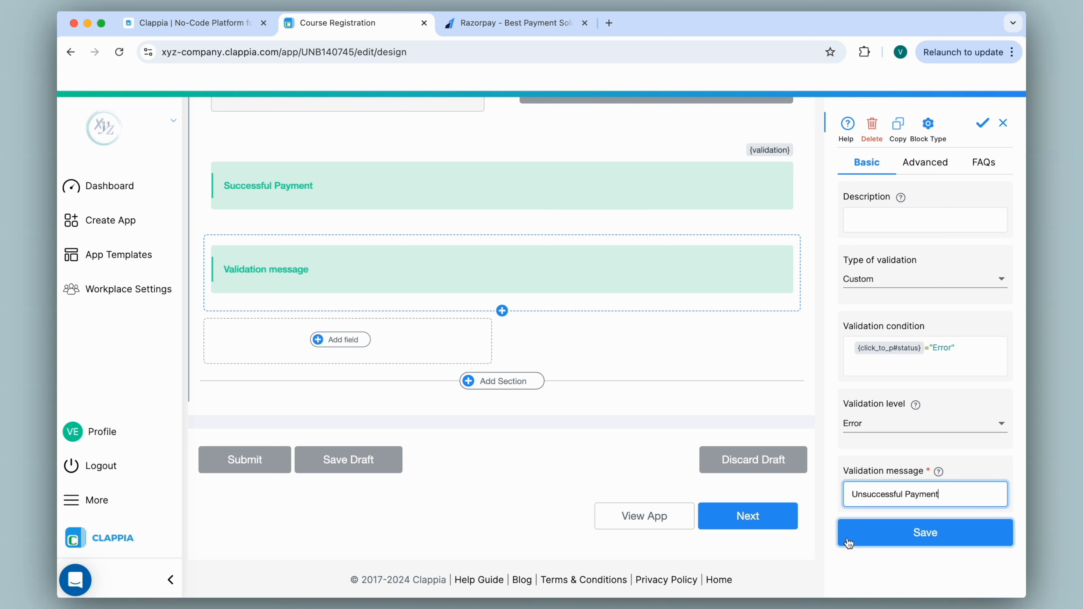
{"action": "left_click", "coordinate": [849, 537]}
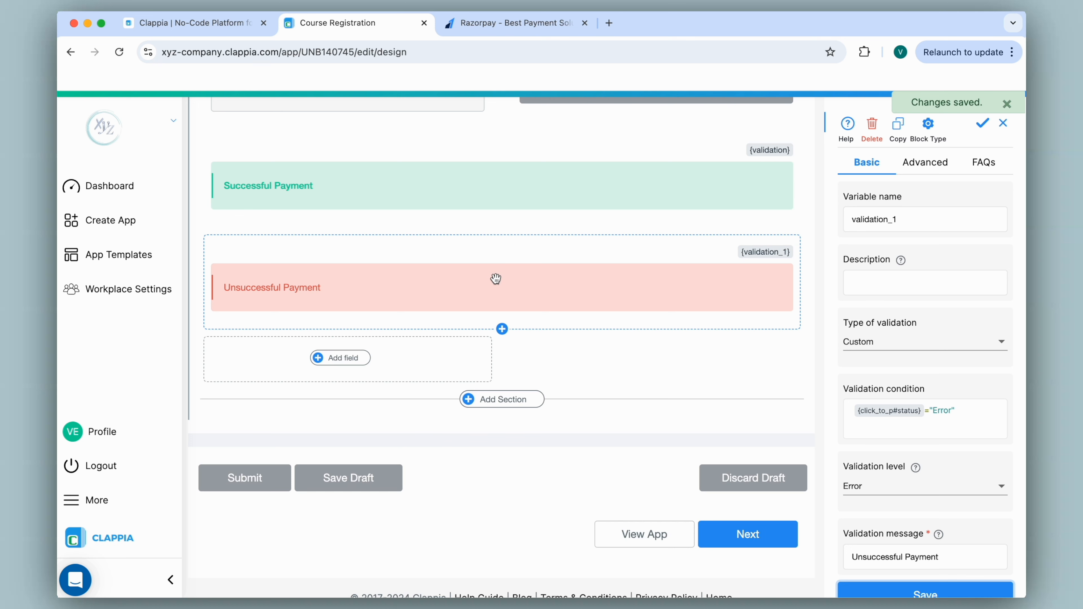
{"action": "scroll", "coordinate": [496, 278], "scroll_direction": "up", "scroll_amount": 3}
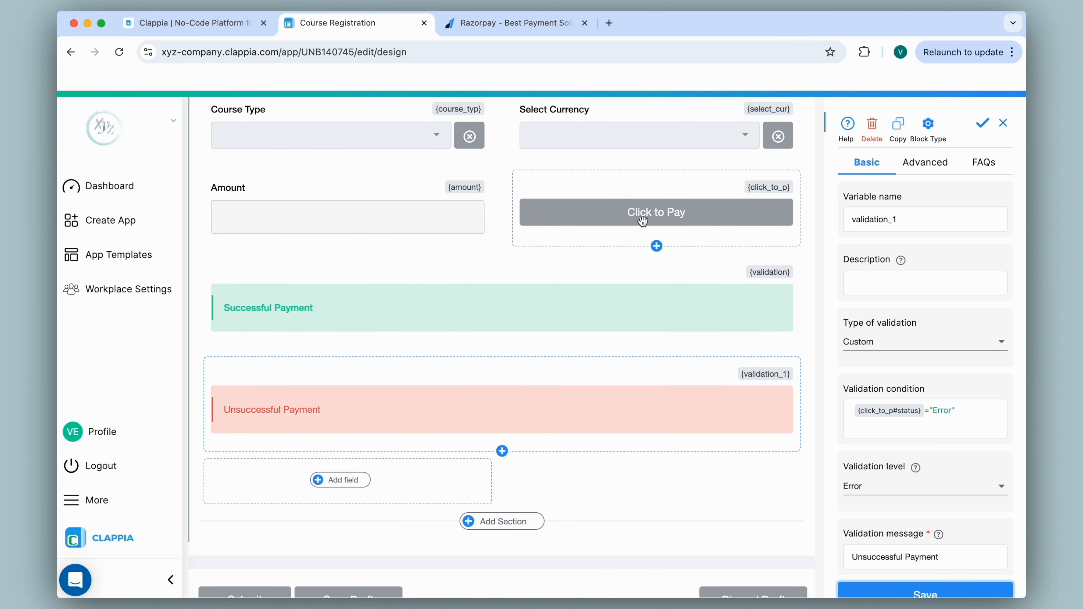
{"action": "scroll", "coordinate": [510, 244], "scroll_direction": "up", "scroll_amount": 7}
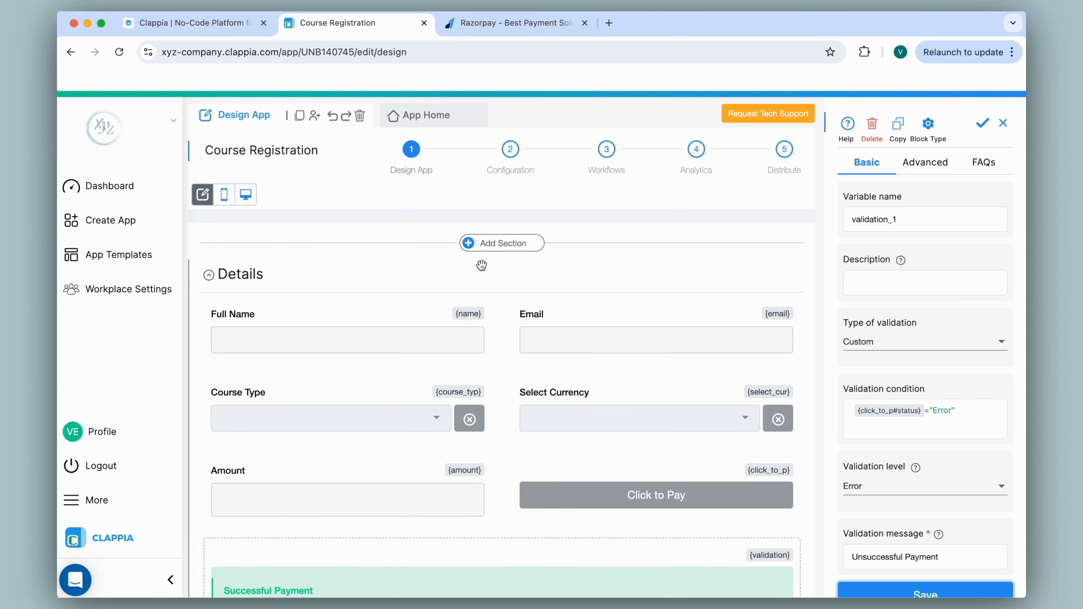
{"action": "left_click", "coordinate": [412, 114]}
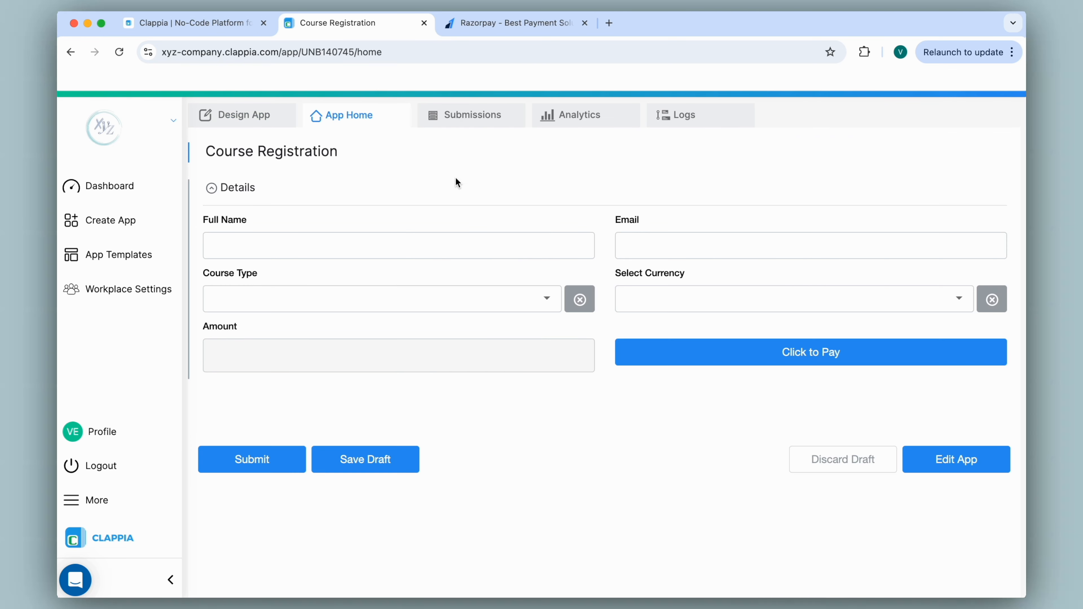
Choose Intermediate as the course type and INR as the currency
{"action": "left_click", "coordinate": [532, 300]}
{"action": "left_click", "coordinate": [487, 358]}
{"action": "left_click", "coordinate": [671, 293]}
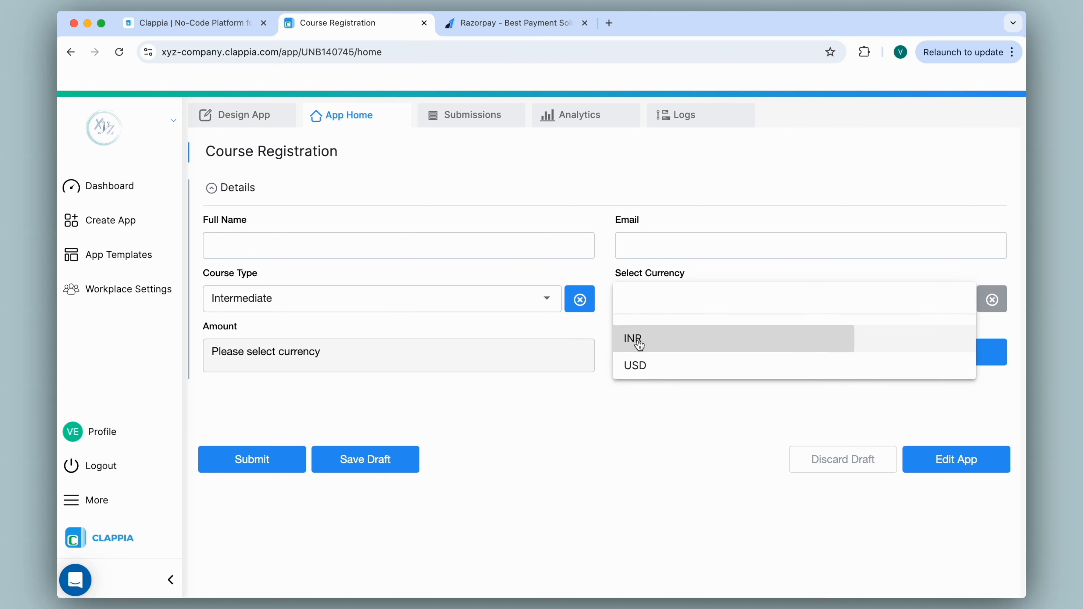
{"action": "left_click", "coordinate": [638, 336]}
Attempt the ₹1,000 payment by UPI, then exit the failed checkout
{"action": "left_click", "coordinate": [639, 346]}
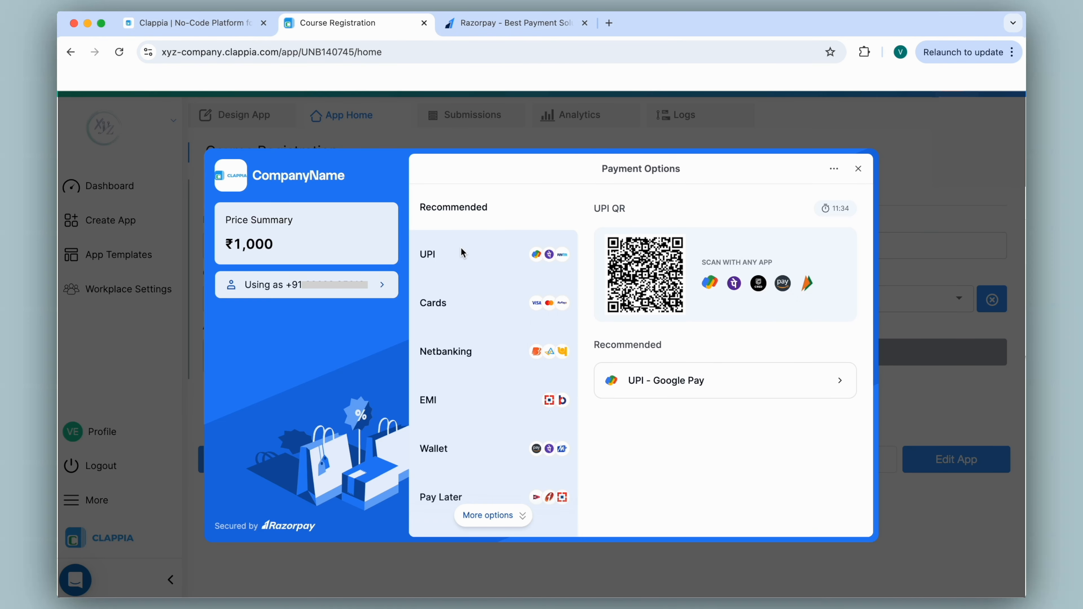
{"action": "left_click", "coordinate": [430, 256]}
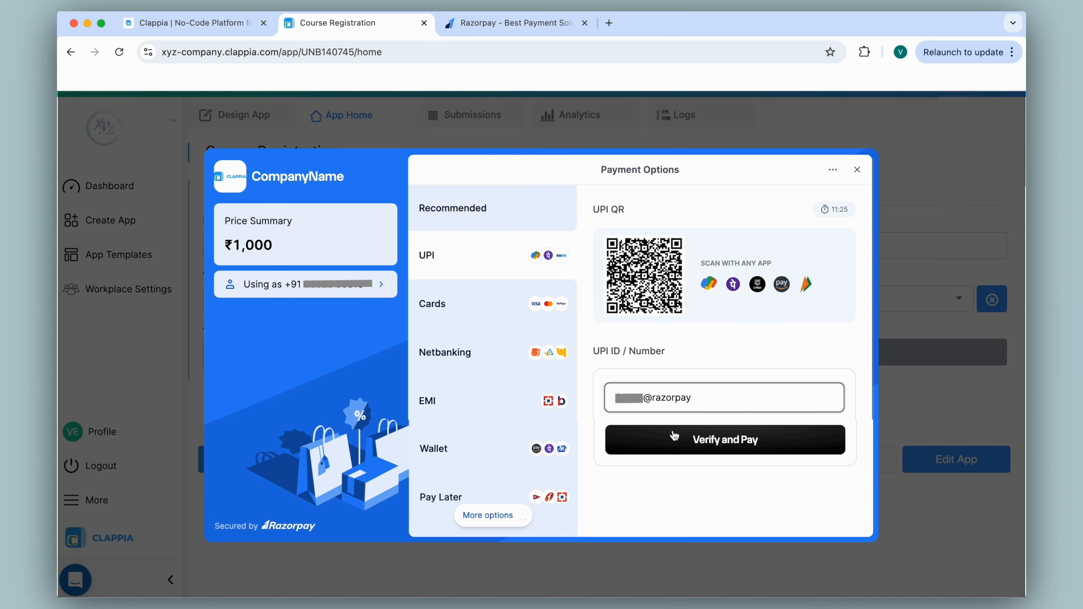
{"action": "left_click", "coordinate": [674, 435]}
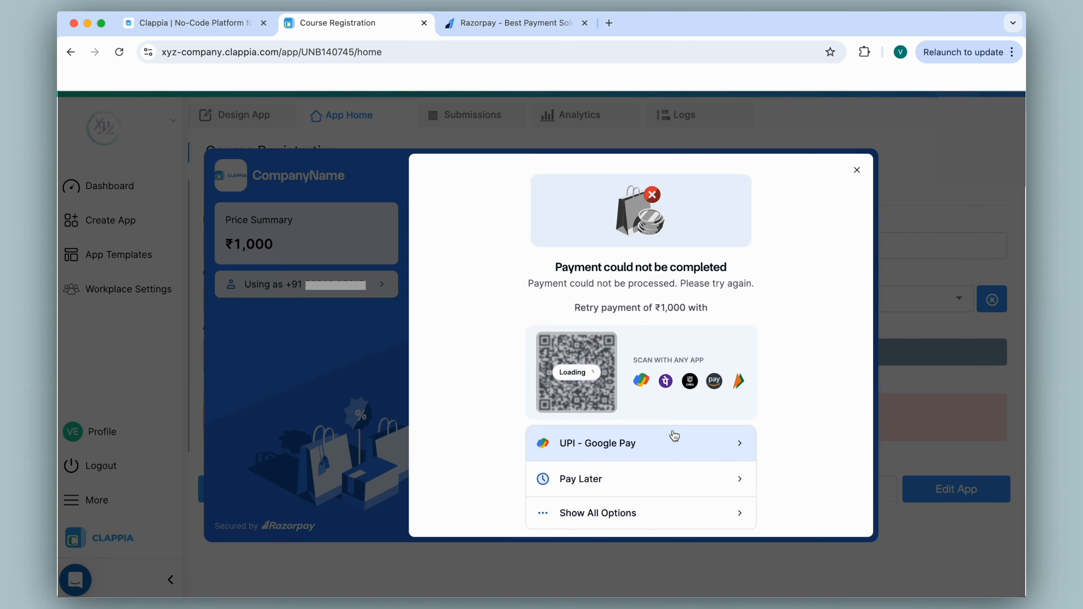
{"action": "left_click", "coordinate": [857, 171]}
{"action": "left_click", "coordinate": [857, 171]}
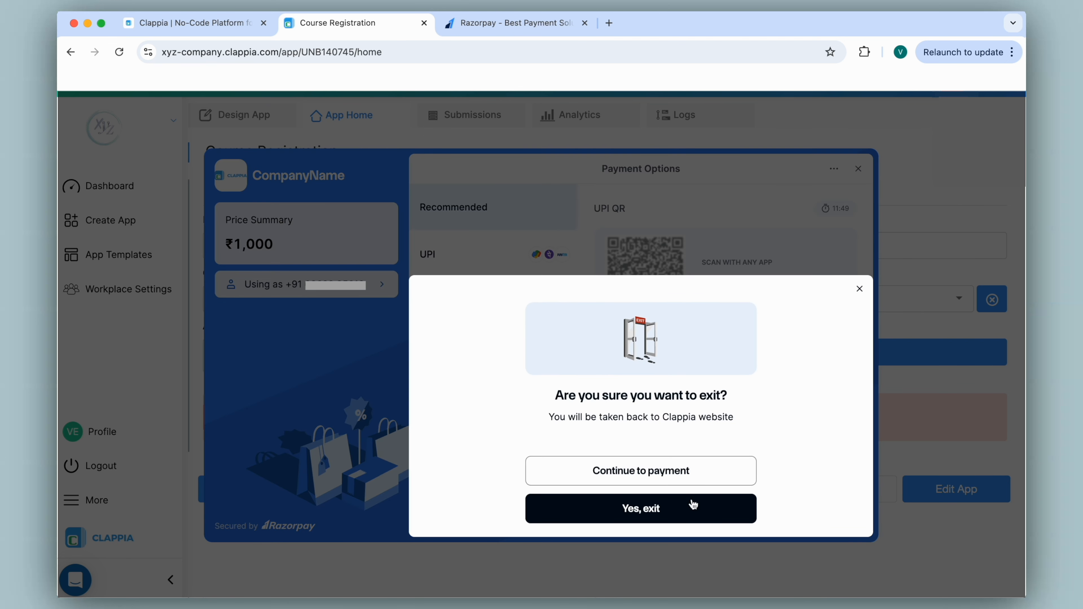
{"action": "left_click", "coordinate": [689, 504]}
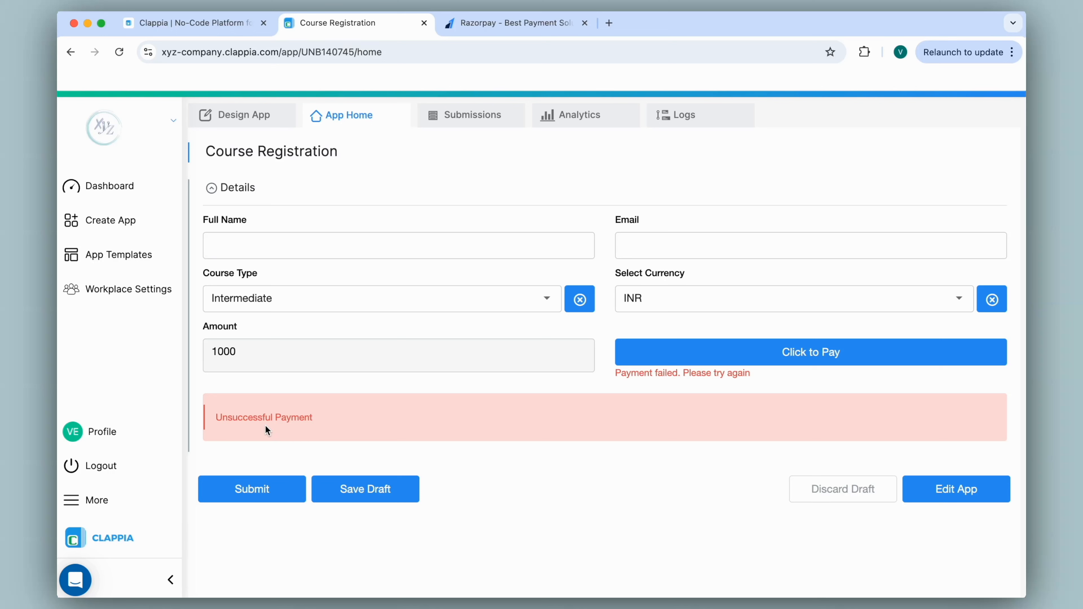
Enter the registrant's full name and e-mail address in the form
{"action": "left_click", "coordinate": [420, 251]}
{"action": "type", "text": "Anika"}
{"action": "key", "text": "Tab"}
Complete the ₹1,000 payment by UPI and submit the registration
{"action": "left_click", "coordinate": [716, 355]}
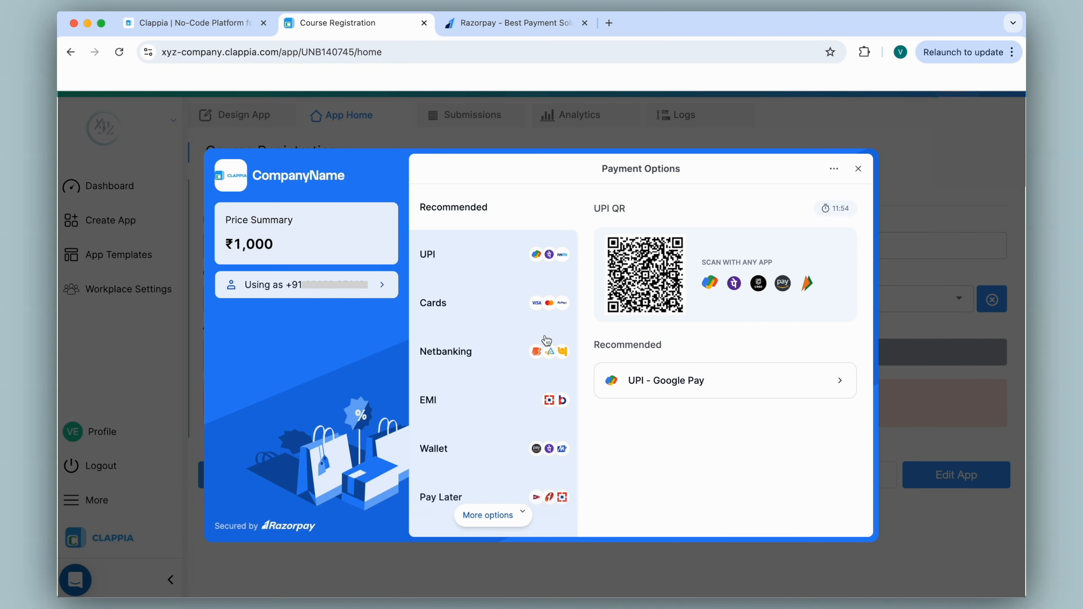
{"action": "left_click", "coordinate": [437, 269]}
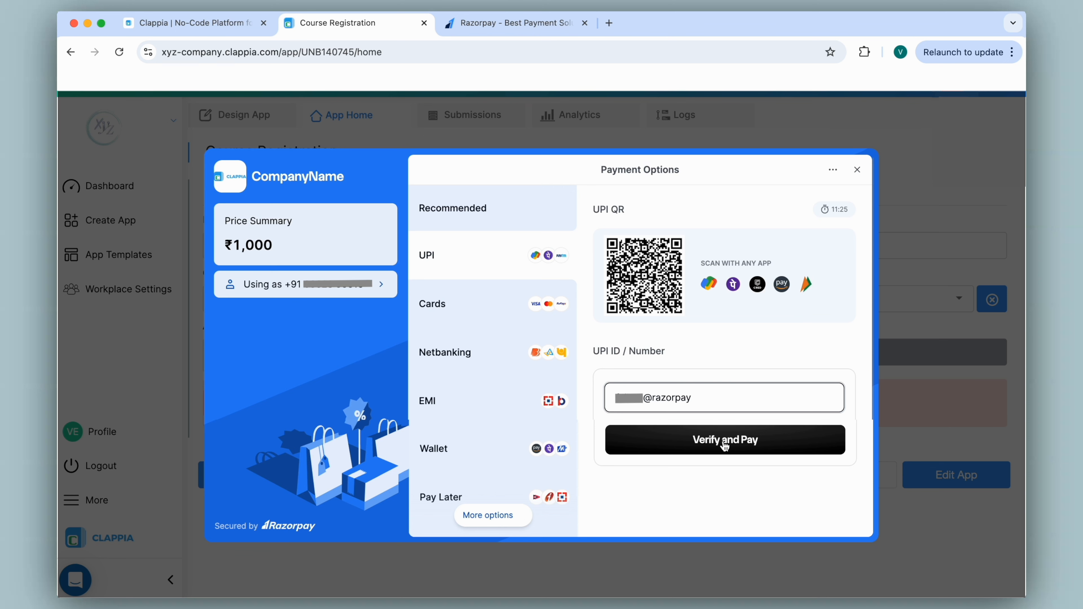
{"action": "left_click", "coordinate": [724, 444]}
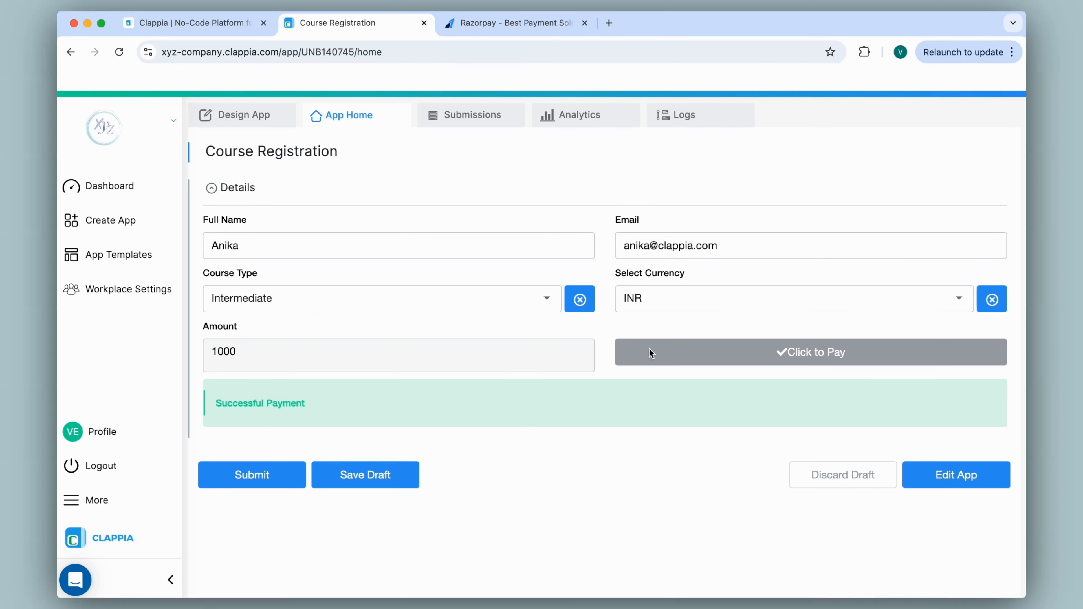
{"action": "left_click", "coordinate": [247, 482]}
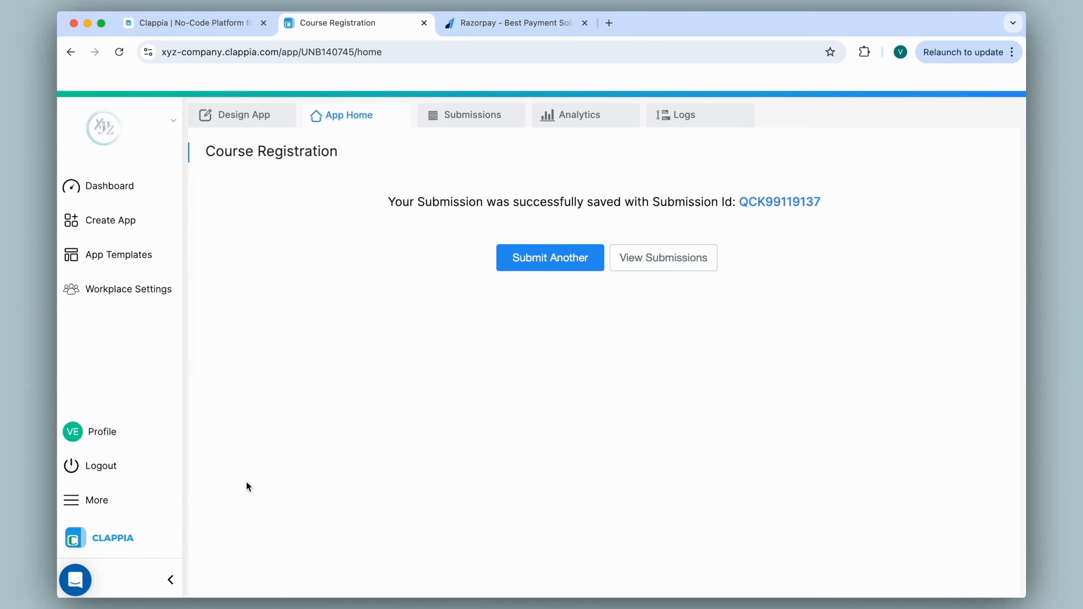
Check the new entry in the Submissions list, then go back to App Home
{"action": "left_click", "coordinate": [438, 123]}
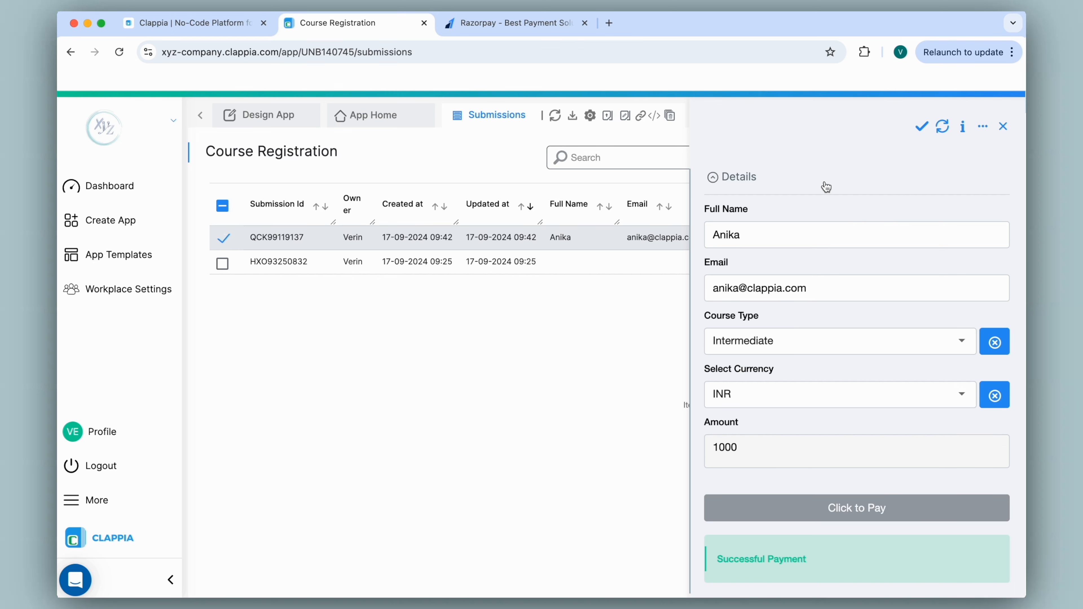
{"action": "scroll", "coordinate": [826, 187], "scroll_direction": "down", "scroll_amount": 2}
{"action": "scroll", "coordinate": [824, 186], "scroll_direction": "up", "scroll_amount": 1}
{"action": "left_click", "coordinate": [408, 123]}
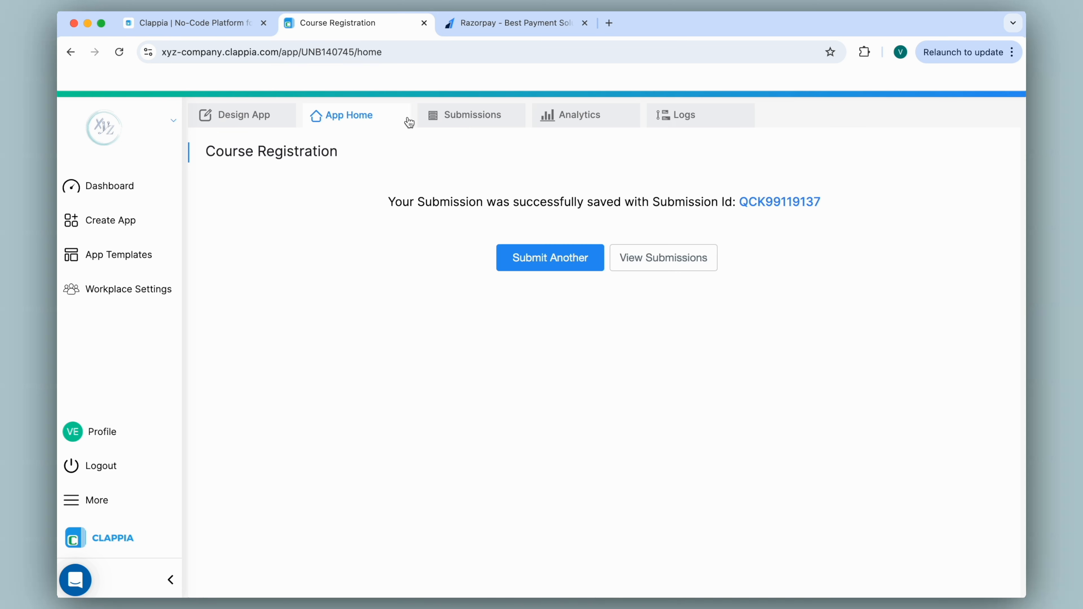
Begin the Click to Pay display condition with AND({course_typ}<>""
{"action": "left_click", "coordinate": [255, 123]}
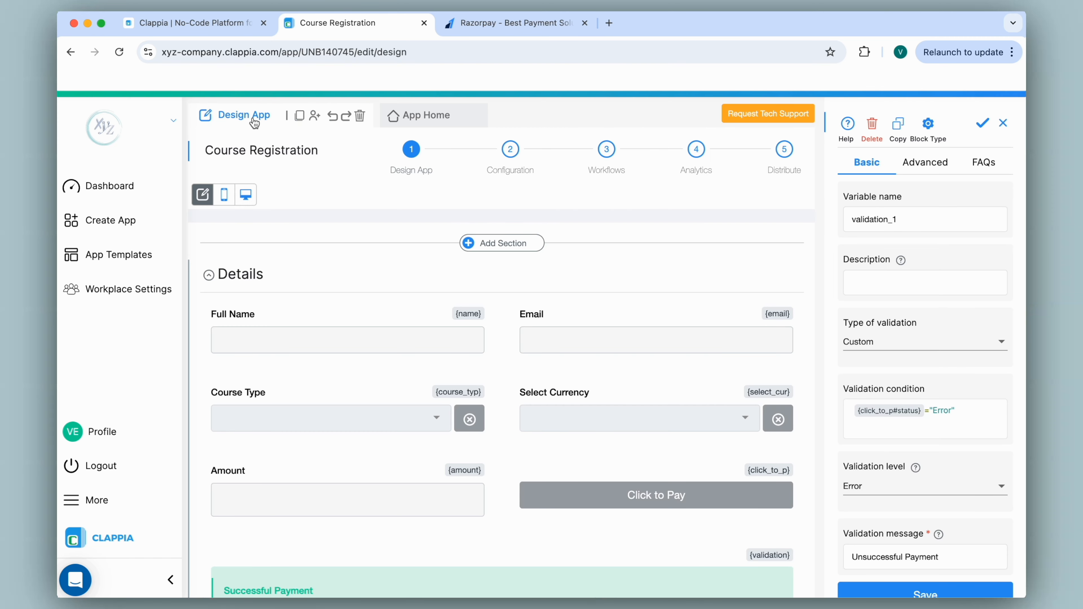
{"action": "left_click", "coordinate": [655, 491]}
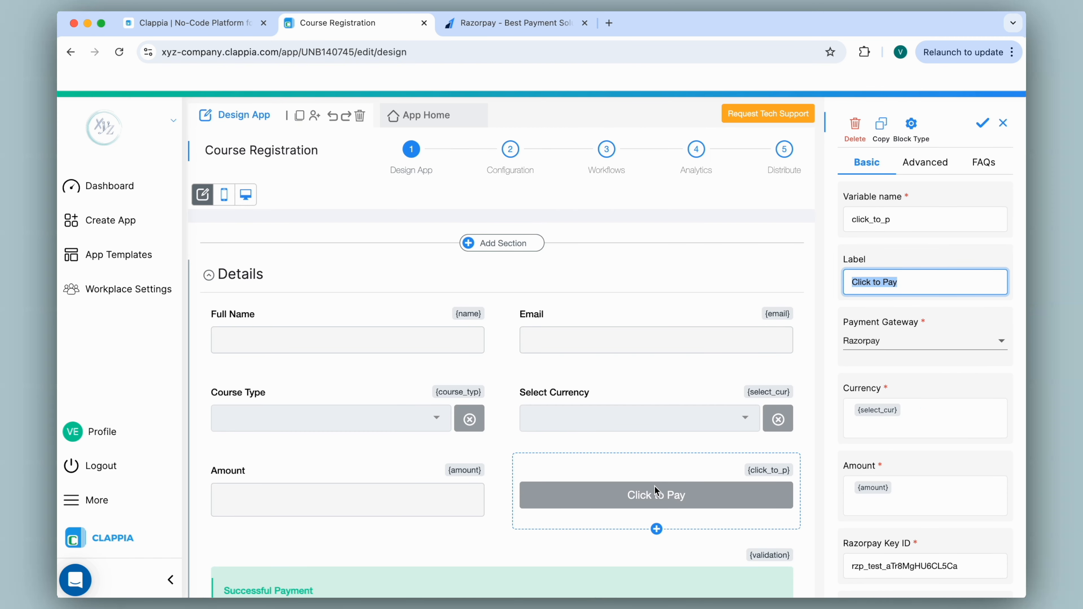
{"action": "left_click", "coordinate": [919, 171]}
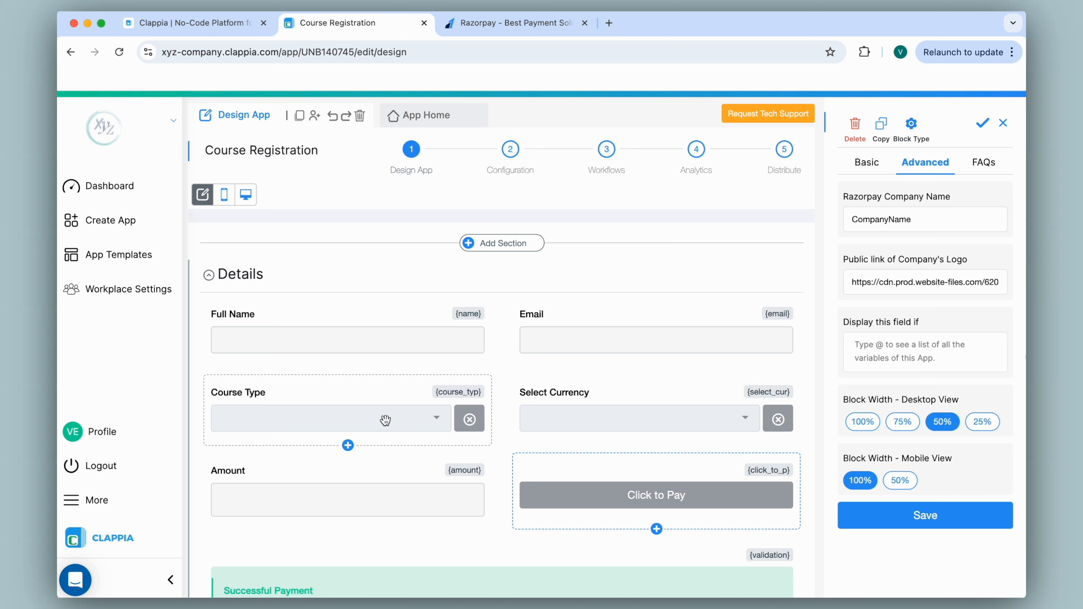
{"action": "type", "text": "AND"}
{"action": "left_click", "coordinate": [878, 383]}
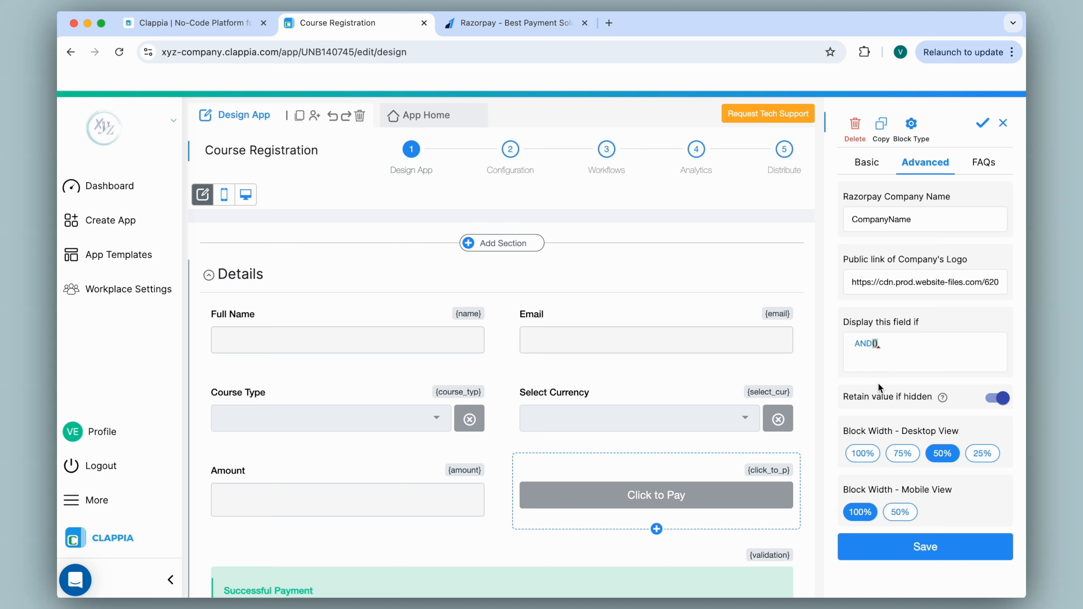
{"action": "key", "text": "Caps_Lock"}
{"action": "type", "text": "@course"}
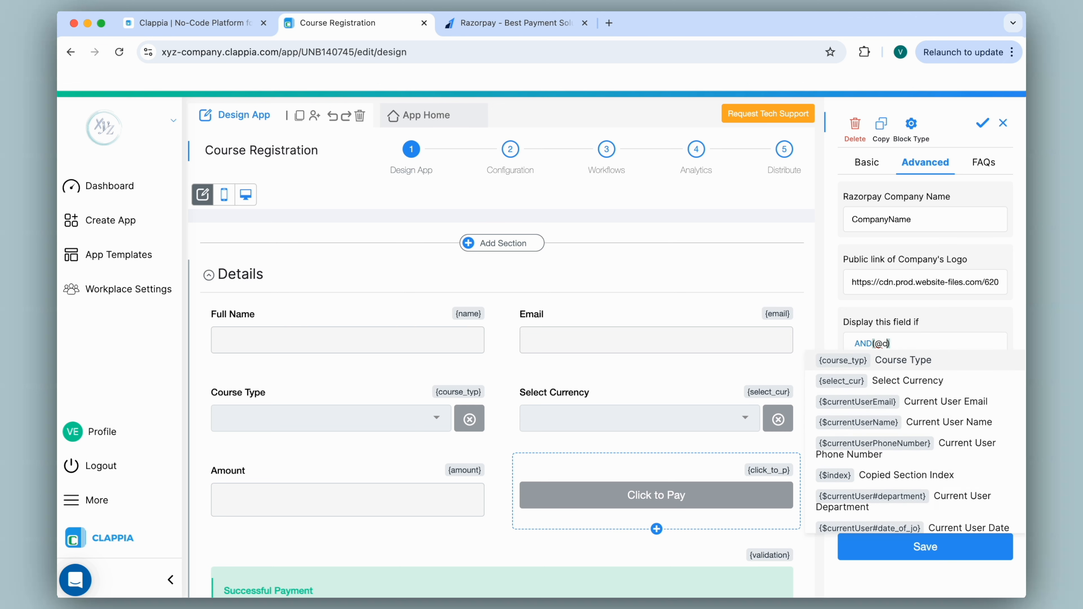
{"action": "left_click", "coordinate": [891, 367]}
{"action": "type", "text": "<>\"\""}
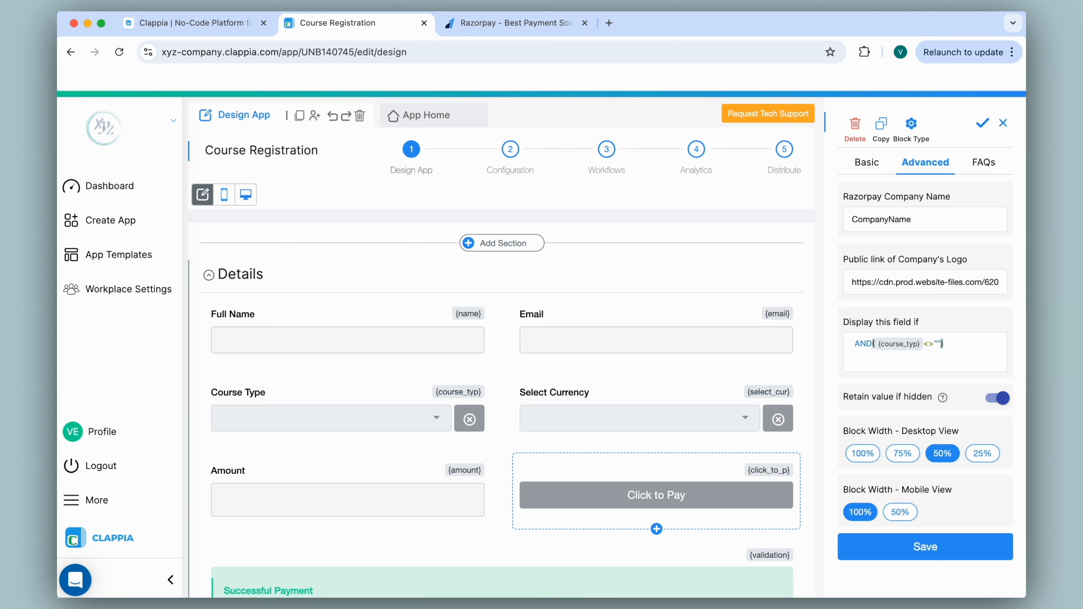
Add {select_cur}<>"" with its separating comma and save the display condition
{"action": "type", "text": ","}
{"action": "type", "text": "@sele"}
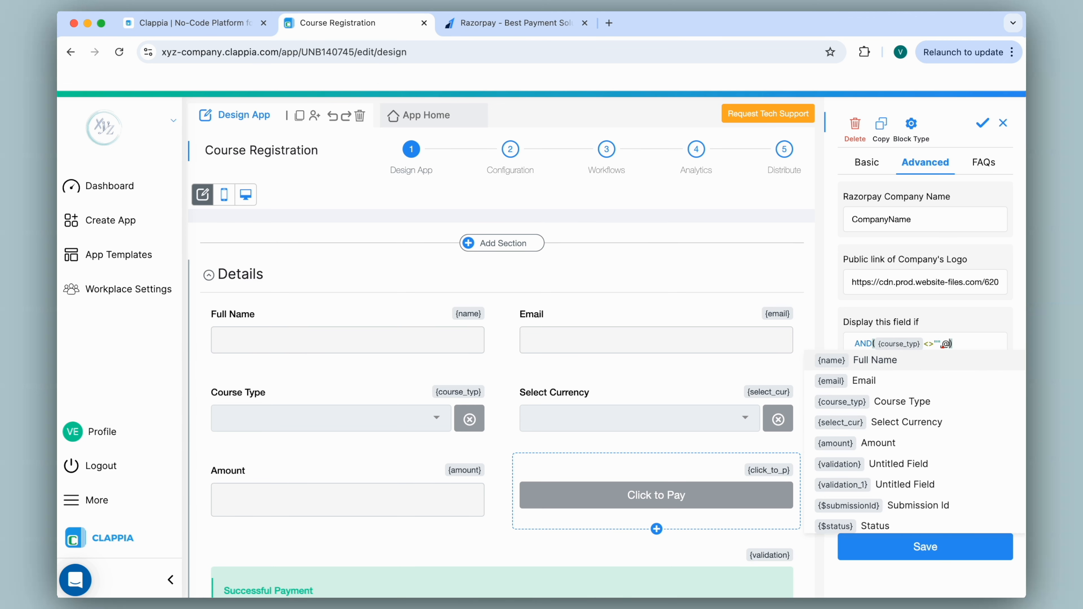
{"action": "left_click", "coordinate": [890, 362]}
{"action": "type", "text": "<>\"\""}
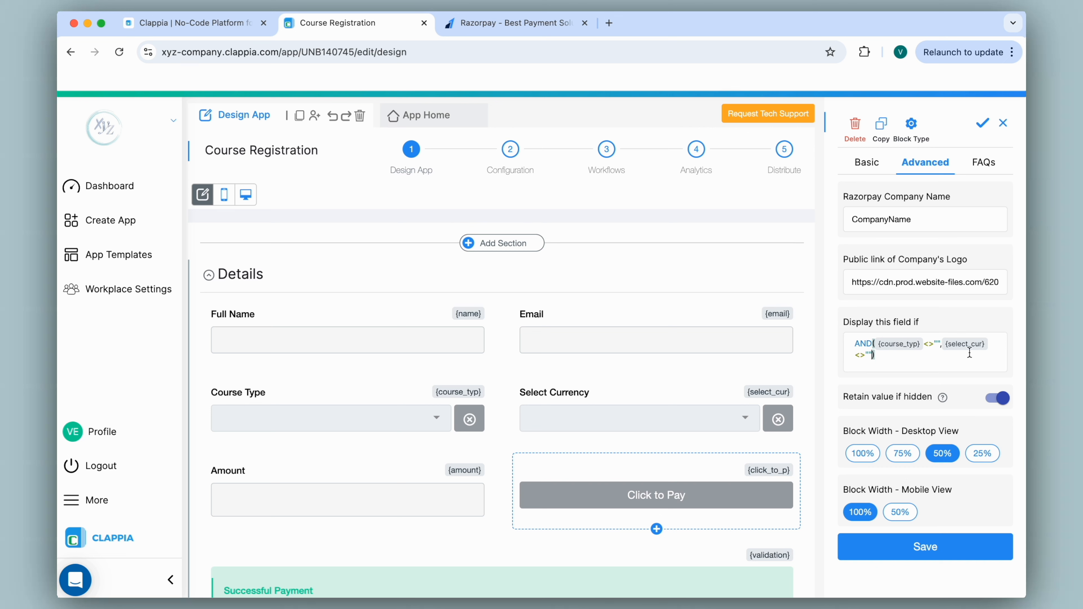
{"action": "left_click", "coordinate": [942, 343]}
{"action": "type", "text": ","}
{"action": "left_click", "coordinate": [898, 553]}
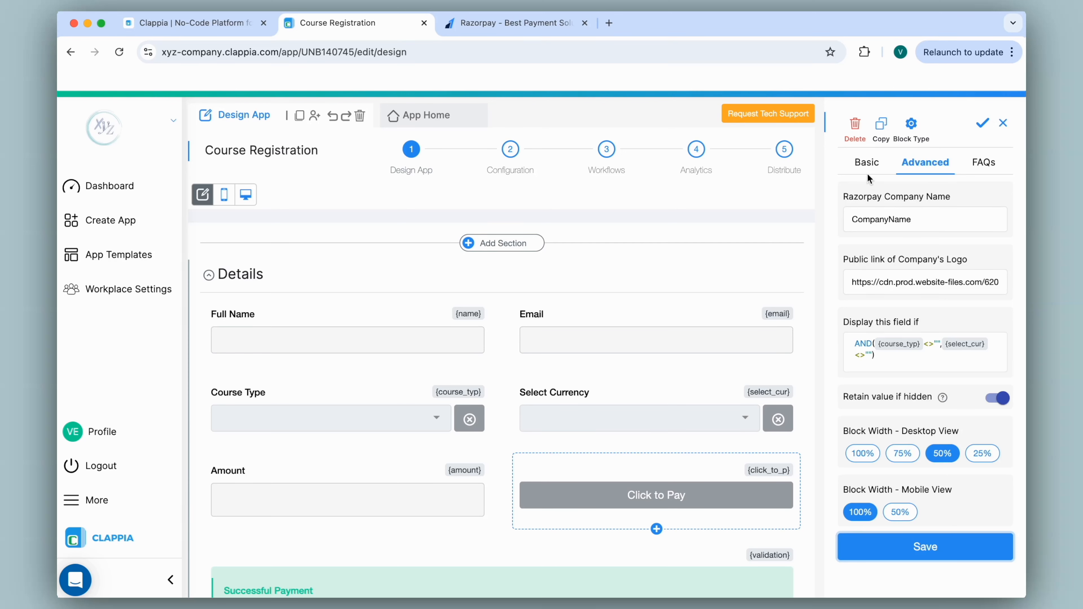
{"action": "left_click", "coordinate": [867, 164]}
{"action": "scroll", "coordinate": [913, 299], "scroll_direction": "down", "scroll_amount": 3}
Paste the Razorpay Key Secret into the Click to Pay field and save it
{"action": "left_click", "coordinate": [896, 512]}
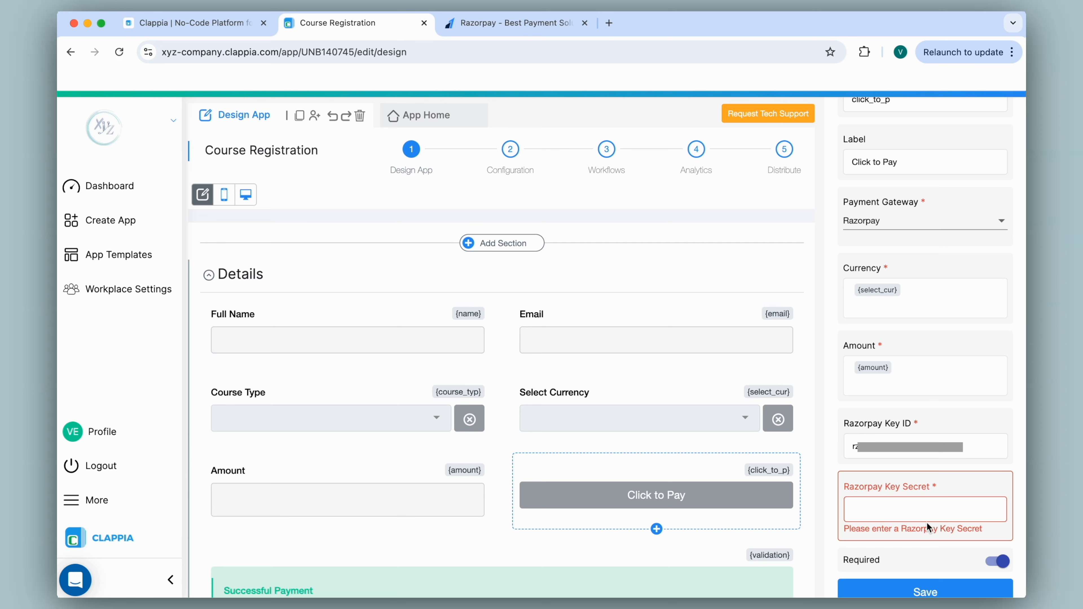
{"action": "left_click", "coordinate": [930, 510]}
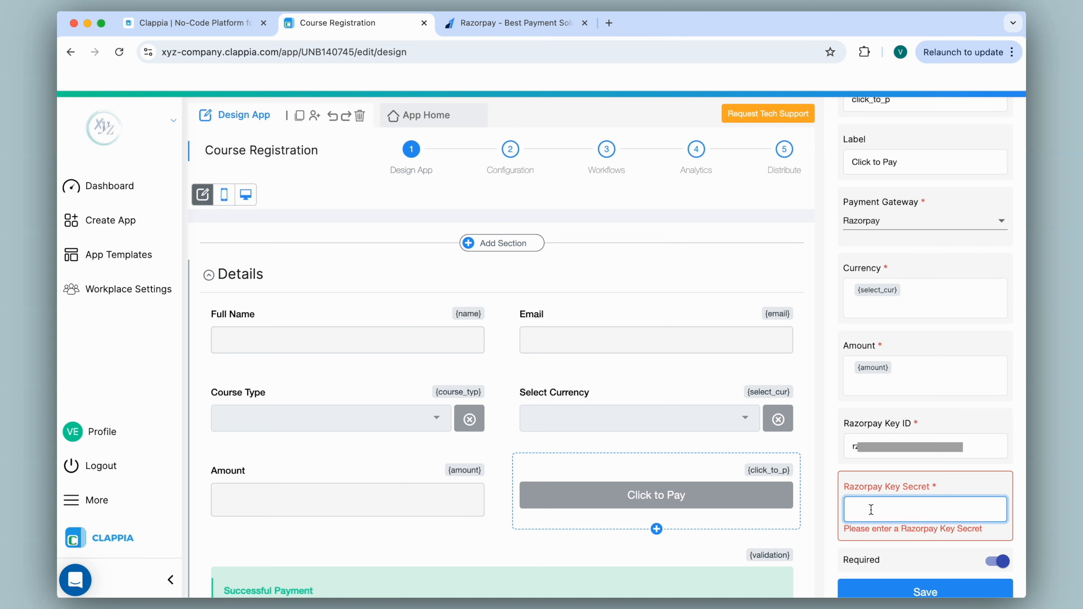
{"action": "key", "text": "super+v"}
{"action": "left_click", "coordinate": [929, 579]}
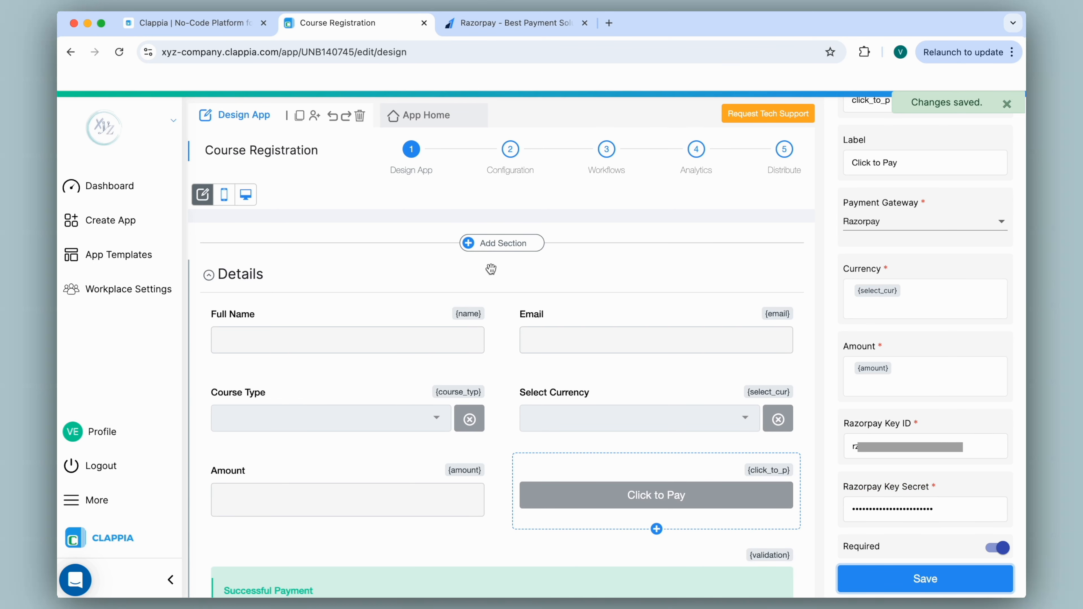
{"action": "left_click", "coordinate": [428, 116]}
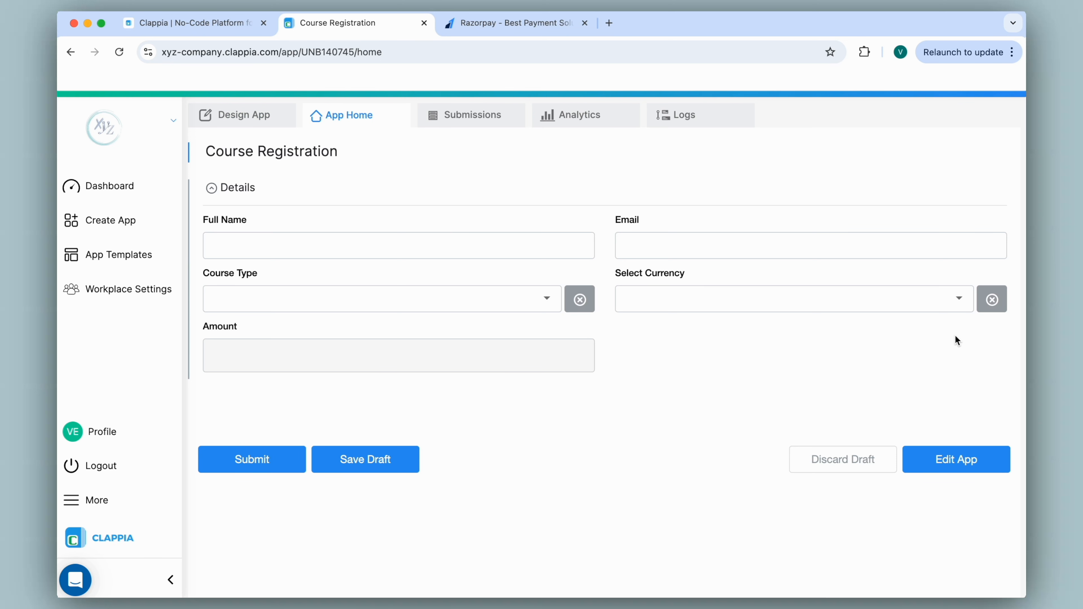
Pick Beginner and USD in the live form so Amount shows 6 and Click to Pay appears
{"action": "left_click", "coordinate": [540, 300]}
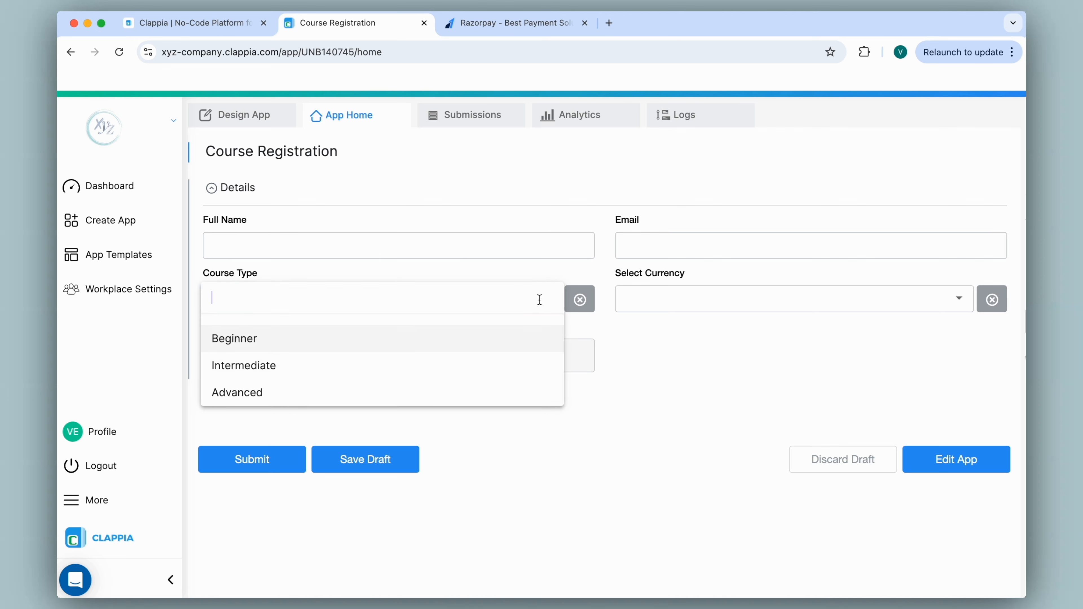
{"action": "left_click", "coordinate": [512, 338]}
{"action": "left_click", "coordinate": [677, 298]}
{"action": "left_click", "coordinate": [655, 364]}
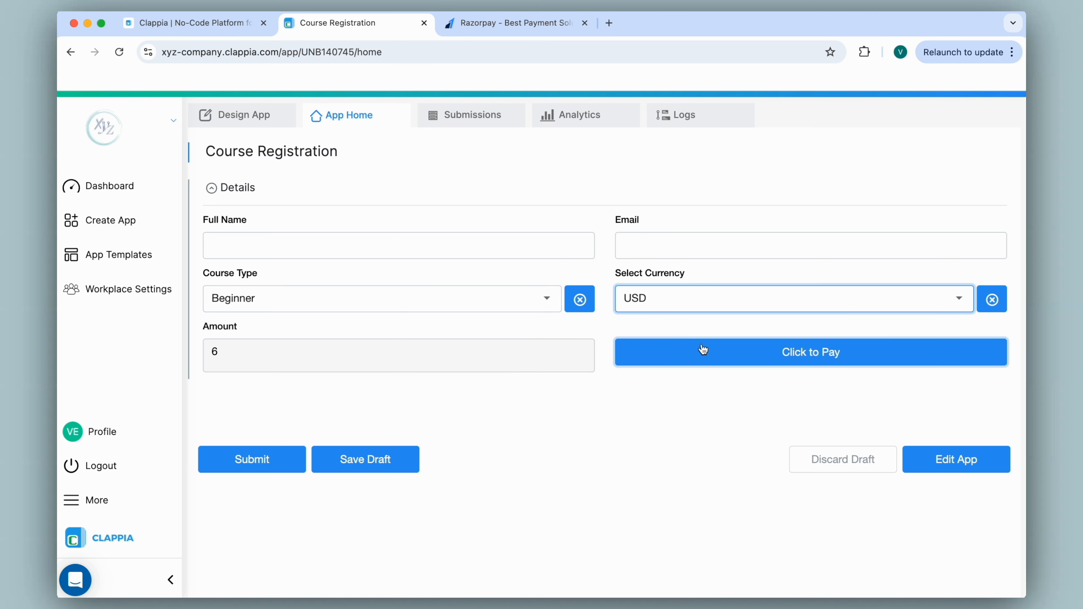
{"action": "left_click", "coordinate": [757, 349]}
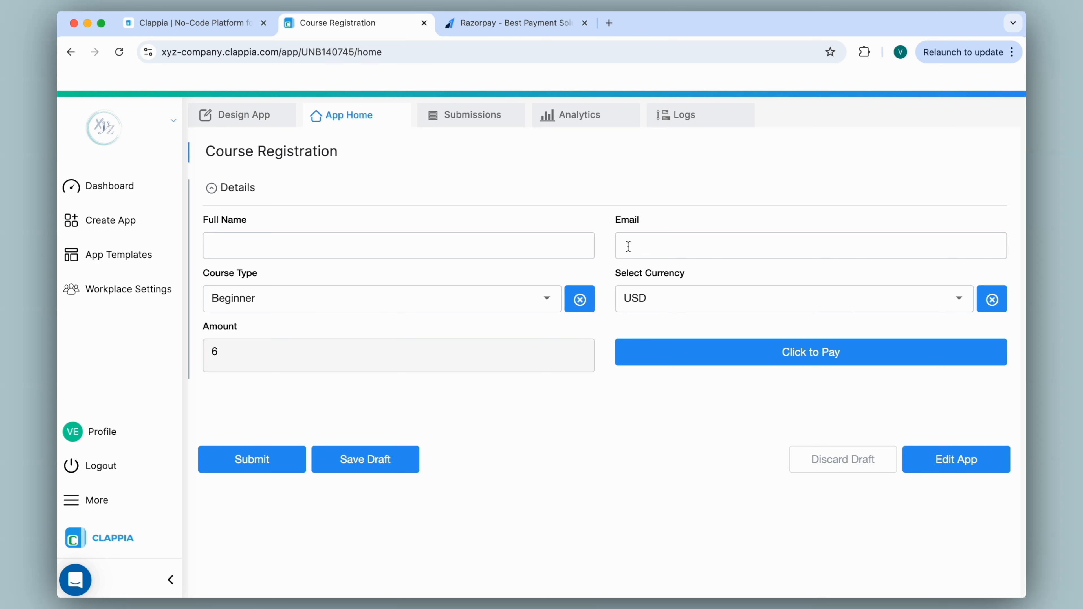
Add an Email step after Start in the New Submission Flow
{"action": "left_click", "coordinate": [238, 123]}
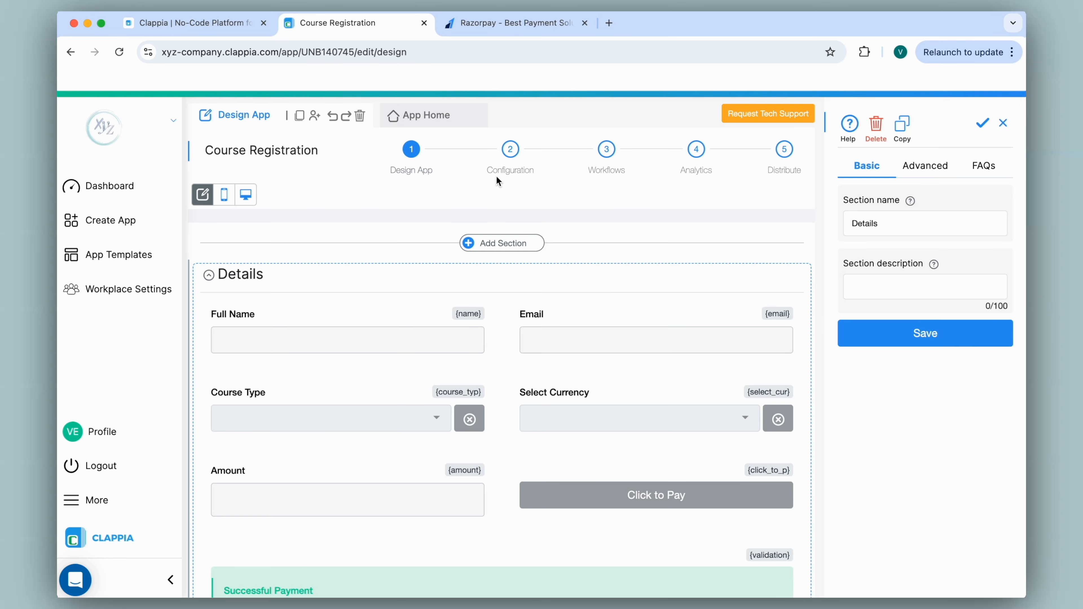
{"action": "left_click", "coordinate": [607, 150]}
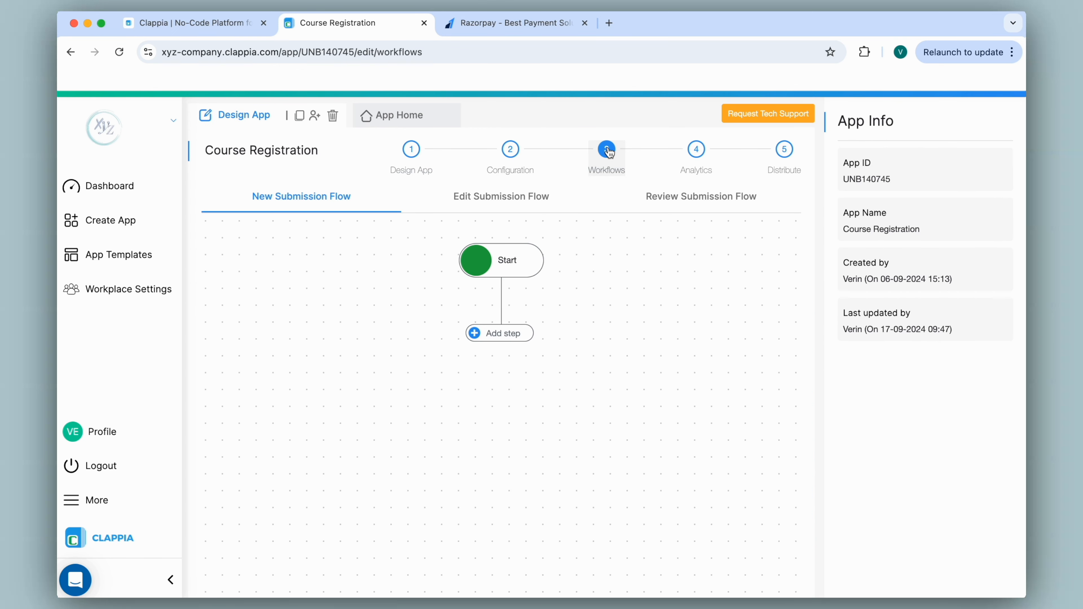
{"action": "left_click", "coordinate": [511, 340]}
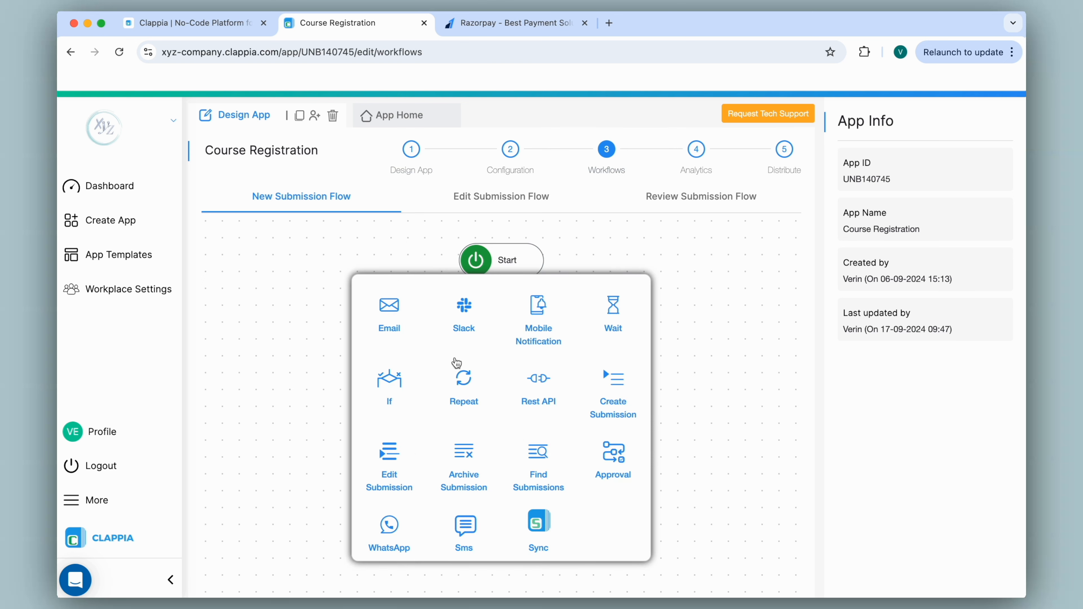
{"action": "left_click", "coordinate": [386, 316]}
Send the email to the form's {email} value with subject 'Successful Payment'
{"action": "mouse_move", "coordinate": [518, 352]}
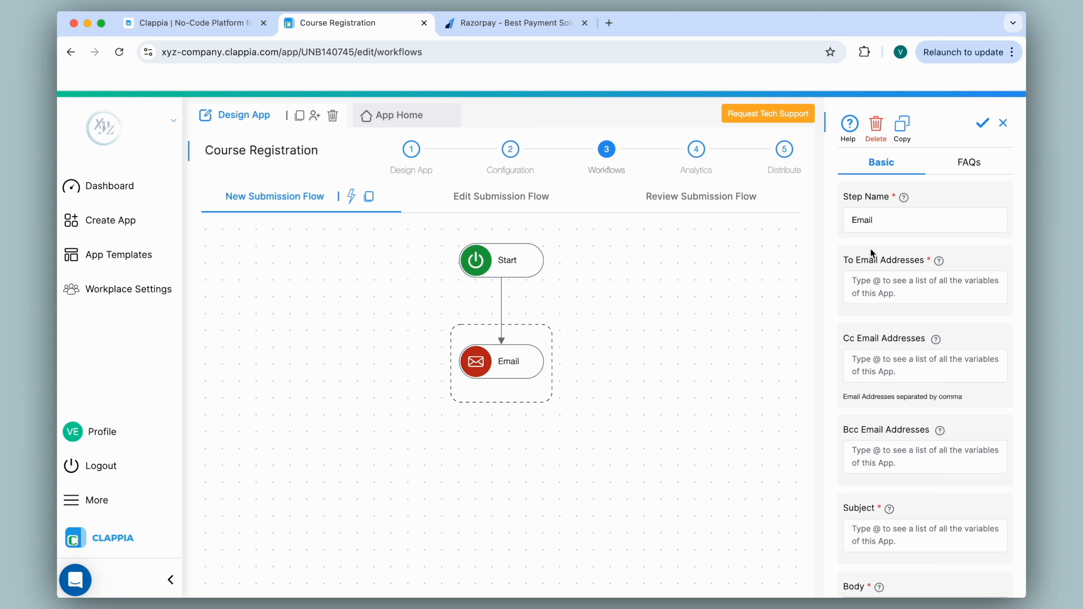
{"action": "left_click", "coordinate": [879, 285]}
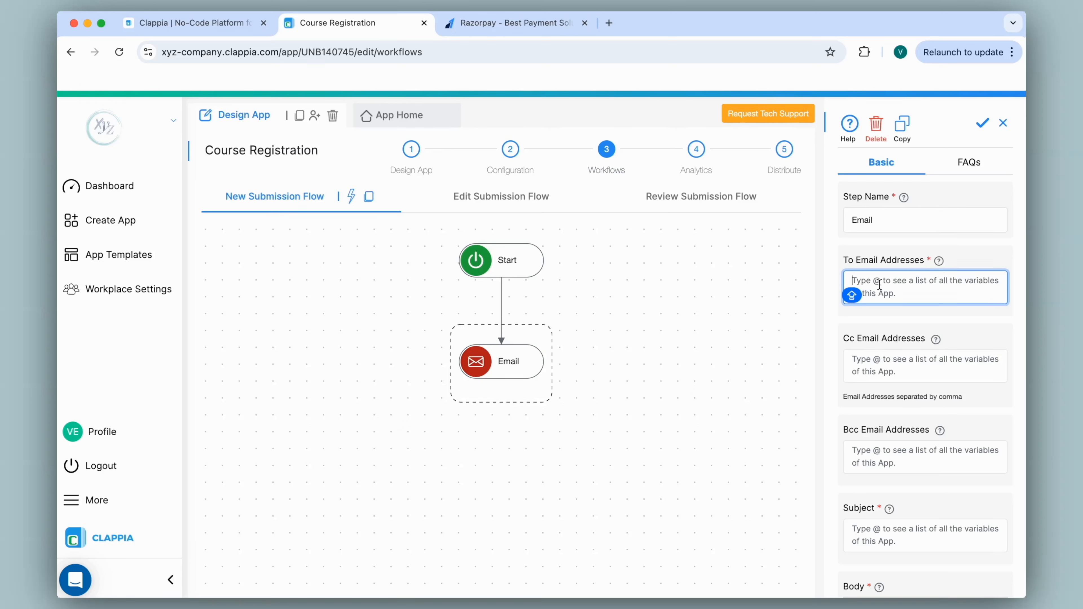
{"action": "type", "text": "@"}
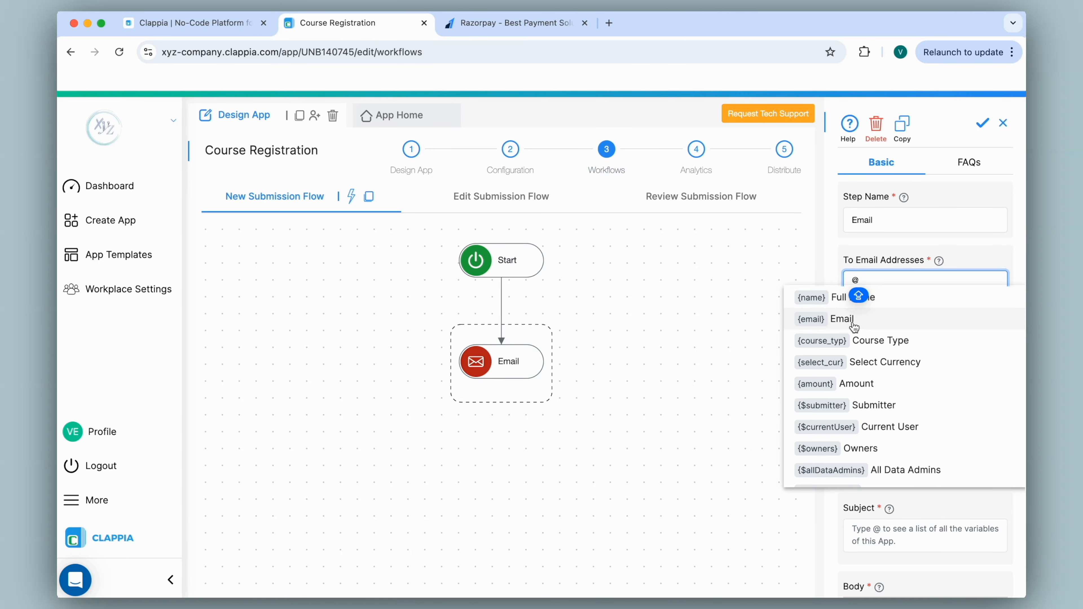
{"action": "left_click", "coordinate": [871, 323]}
{"action": "scroll", "coordinate": [871, 325], "scroll_direction": "down", "scroll_amount": 5}
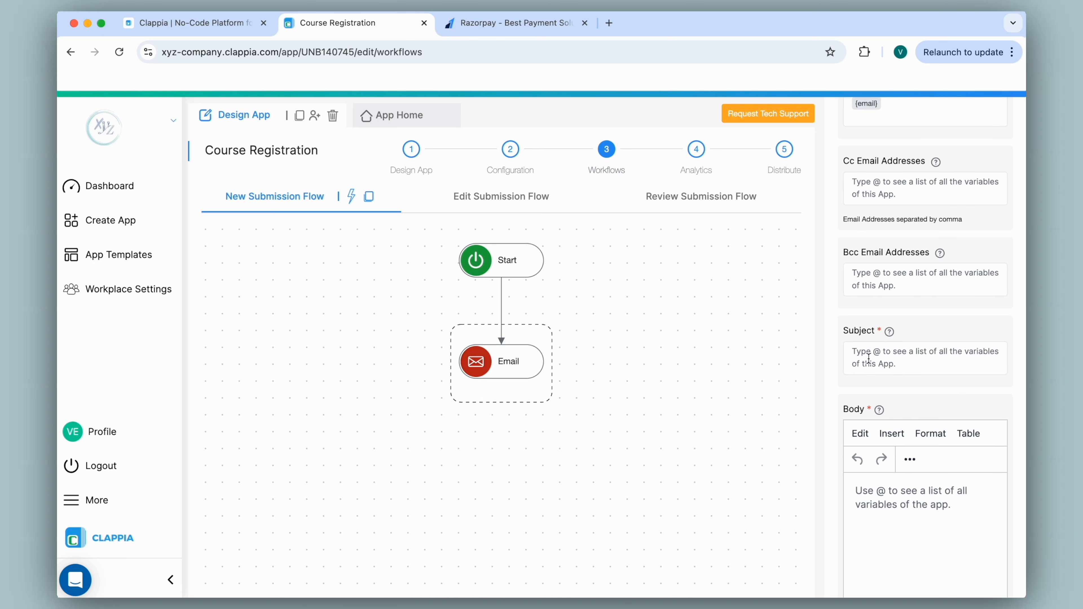
{"action": "left_click", "coordinate": [868, 359]}
{"action": "type", "text": "Successful Payment"}
Write the body 'Hi,', the pasted payment confirmation paragraph, and 'Thank you.'
{"action": "scroll", "coordinate": [896, 384], "scroll_direction": "down", "scroll_amount": 3}
{"action": "left_click", "coordinate": [879, 419]}
{"action": "type", "text": "Hi,"}
{"action": "key", "text": "Return"}
{"action": "type", "text": "We’re pleased to inform you that your payment for the course has been successfully processed. Your registration is now confirmed."}
{"action": "key", "text": "Return"}
{"action": "type", "text": "Thank you."}
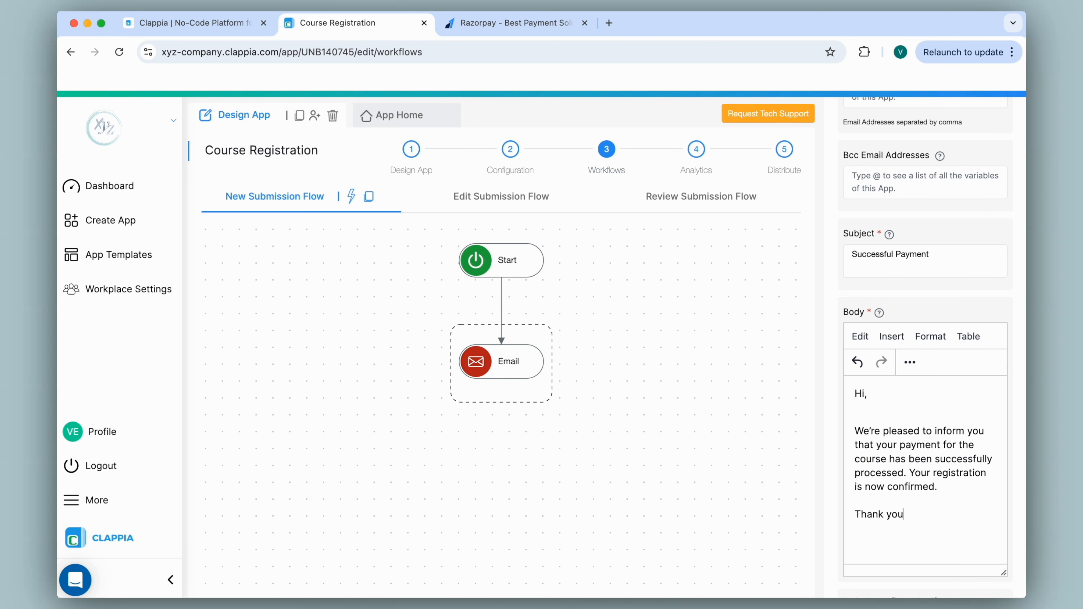
{"action": "scroll", "coordinate": [925, 341], "scroll_direction": "down", "scroll_amount": 5}
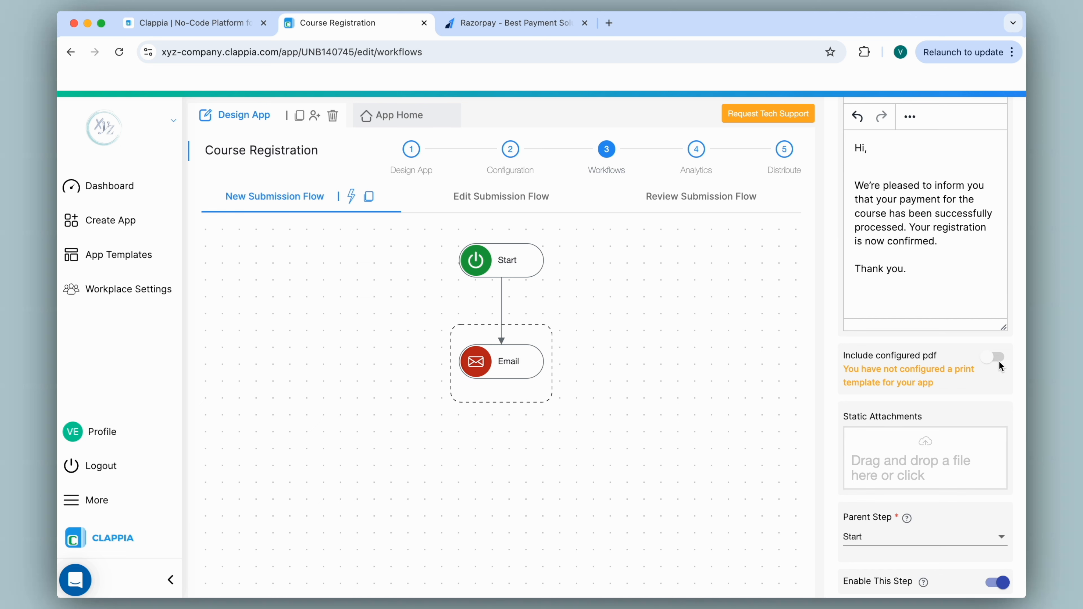
{"action": "scroll", "coordinate": [993, 375], "scroll_direction": "down", "scroll_amount": 2}
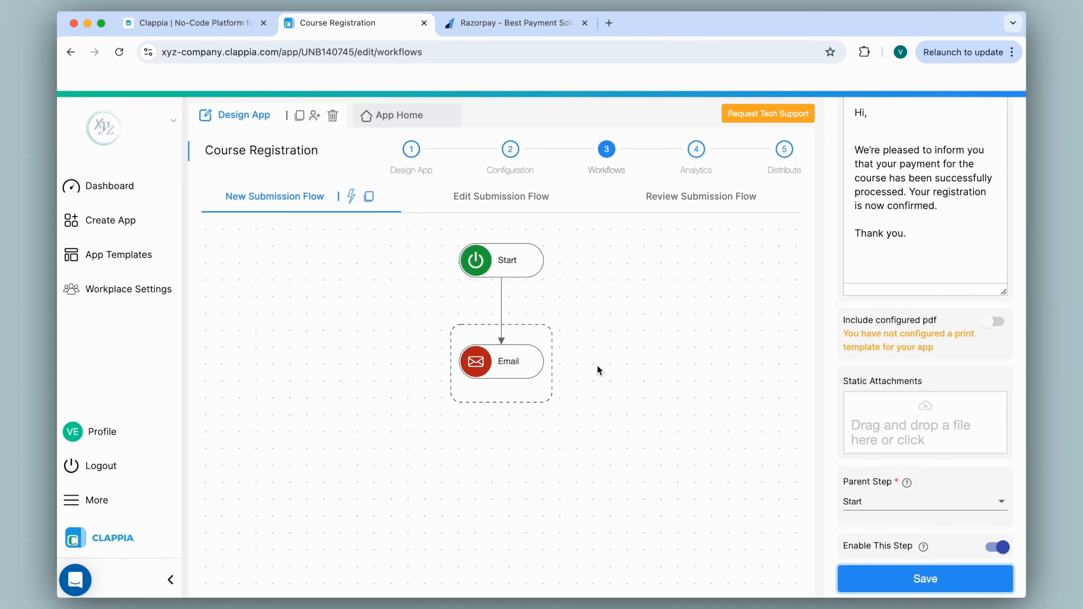
{"action": "left_click", "coordinate": [386, 115]}
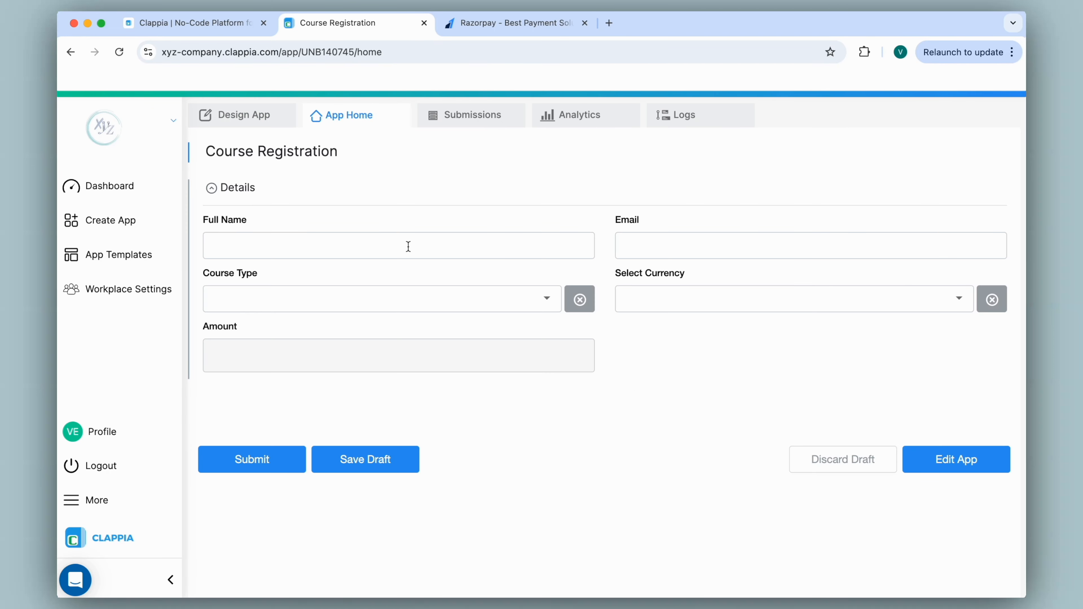
Enter the registrant's full name and email, then choose the Beginner course and INR currency
{"action": "left_click", "coordinate": [408, 246]}
{"action": "type", "text": "Verin"}
{"action": "key", "text": "Tab"}
{"action": "left_click", "coordinate": [533, 308]}
{"action": "left_click", "coordinate": [533, 338]}
{"action": "left_click", "coordinate": [679, 298]}
{"action": "left_click", "coordinate": [640, 338]}
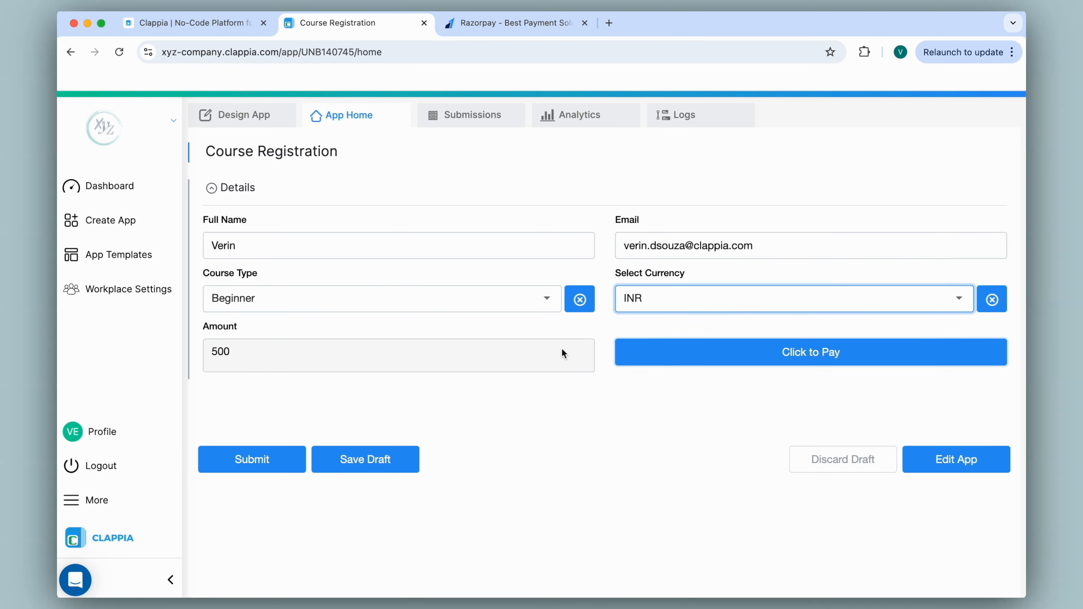
Pay the ₹500 fee through Razorpay using UPI and submit the registration
{"action": "left_click", "coordinate": [680, 346]}
{"action": "left_click", "coordinate": [486, 262]}
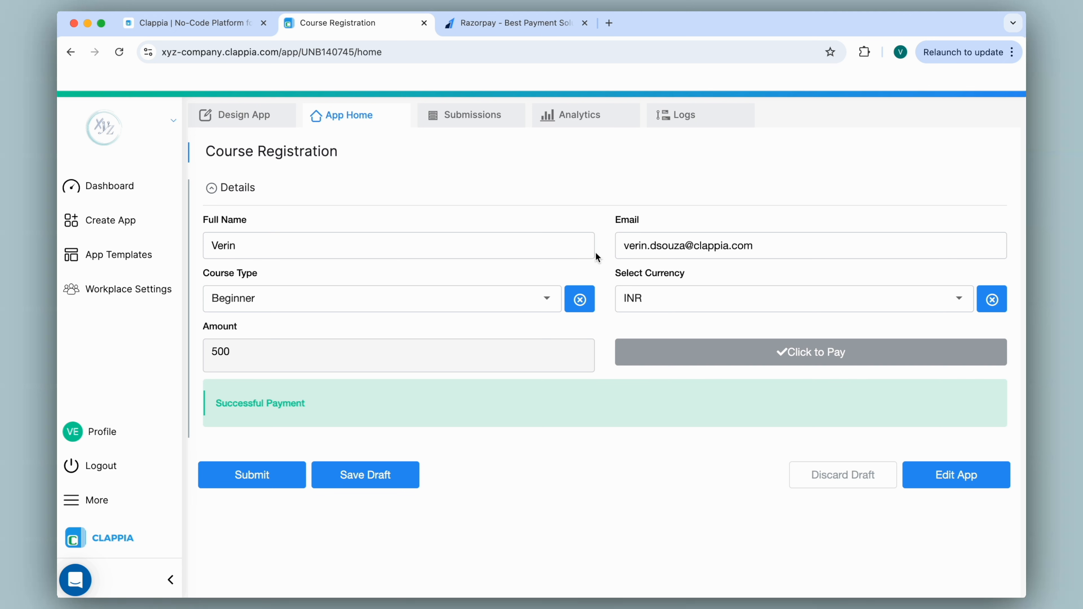
{"action": "left_click", "coordinate": [270, 481]}
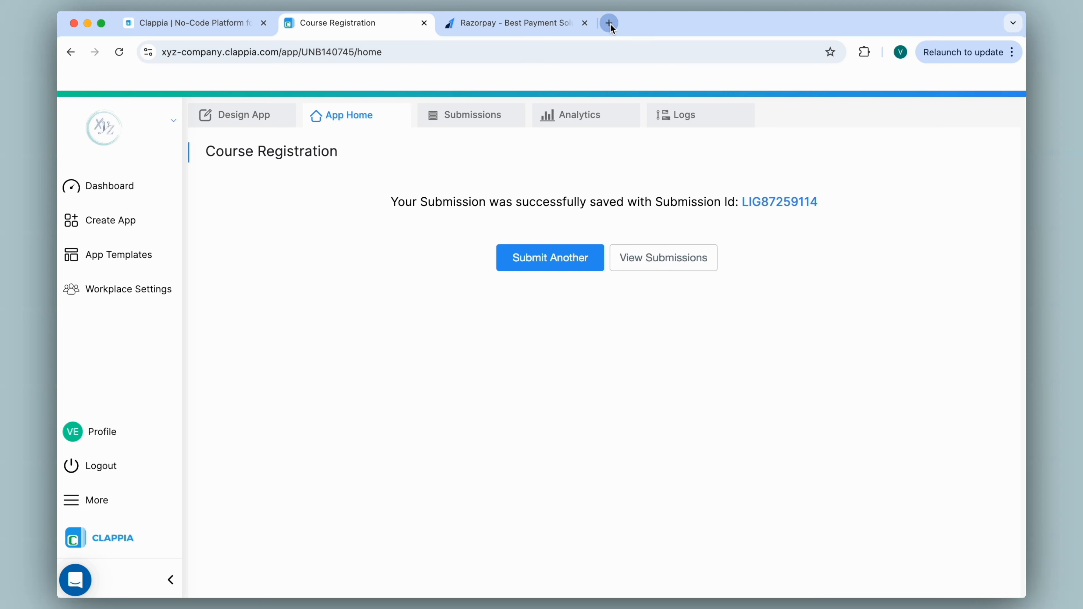
{"action": "left_click", "coordinate": [608, 23]}
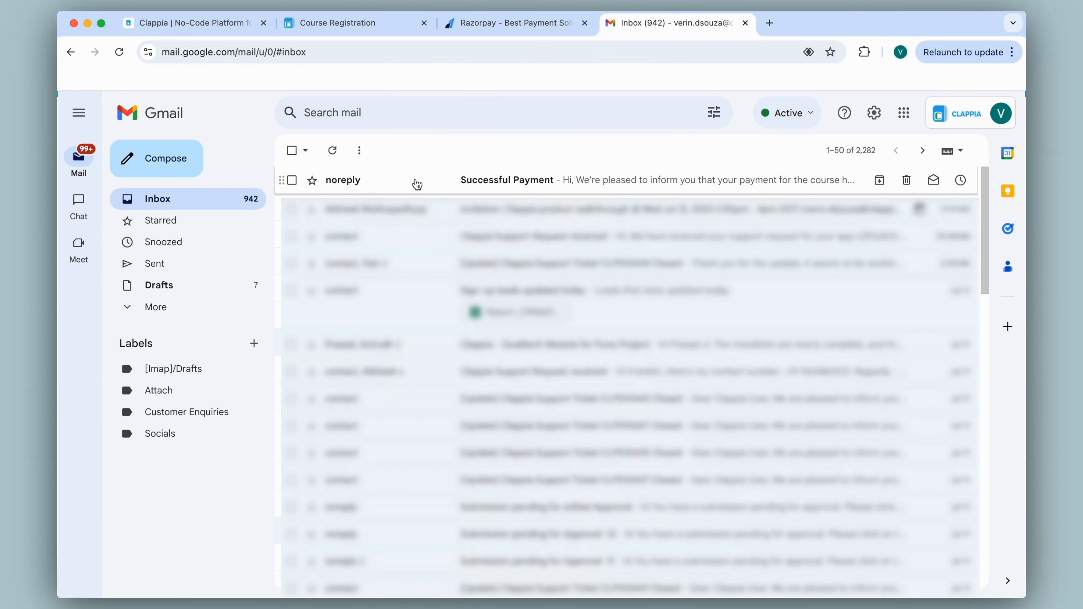
{"action": "left_click", "coordinate": [451, 178]}
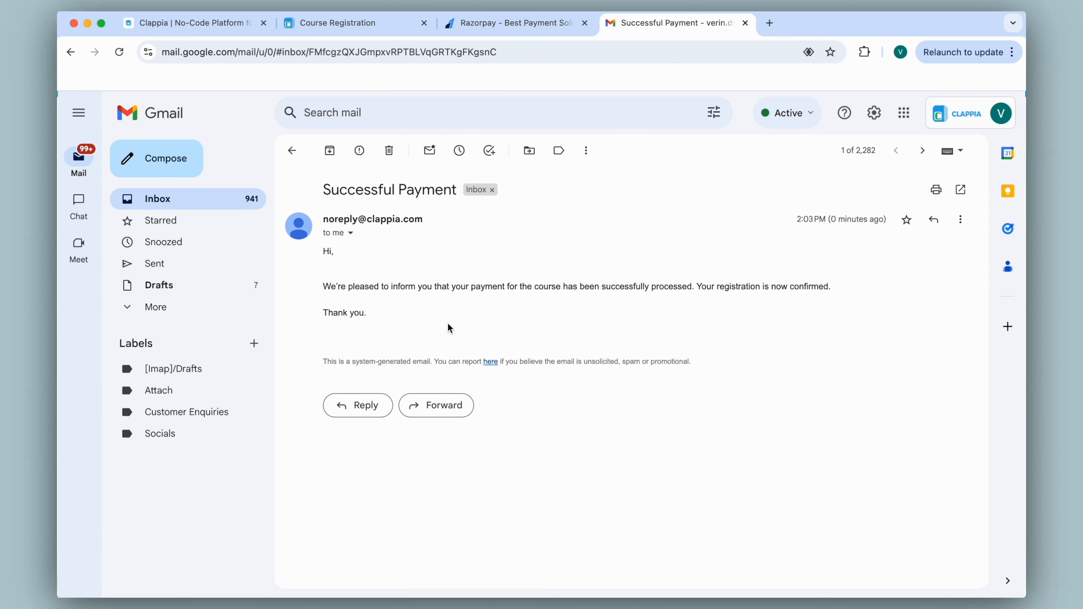
{"action": "left_click", "coordinate": [746, 23]}
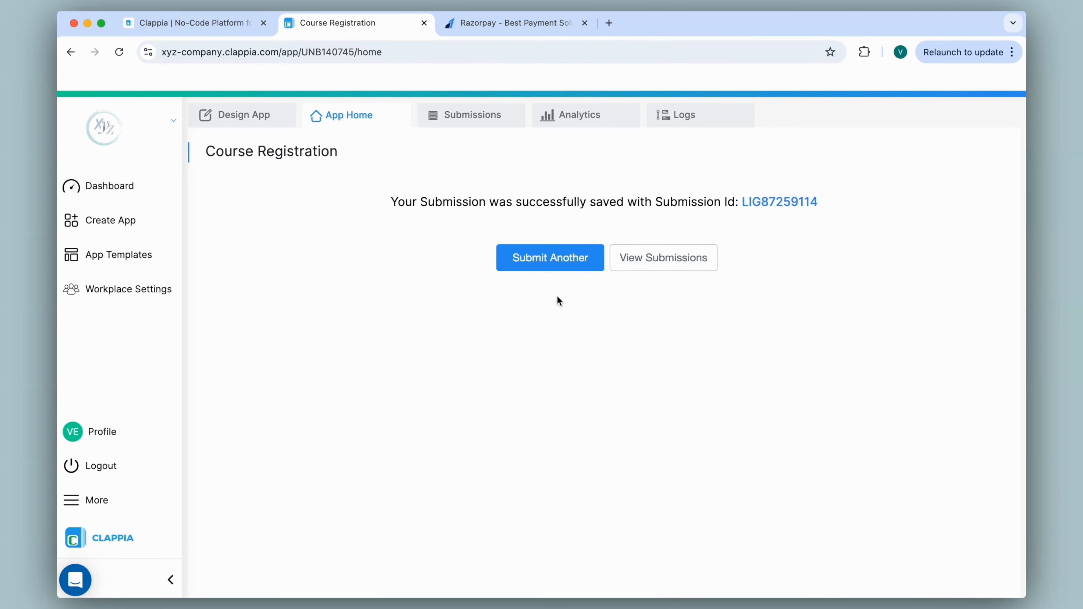
Go back to the Course Registration design editor via the Design App tab
{"action": "left_click", "coordinate": [233, 119]}
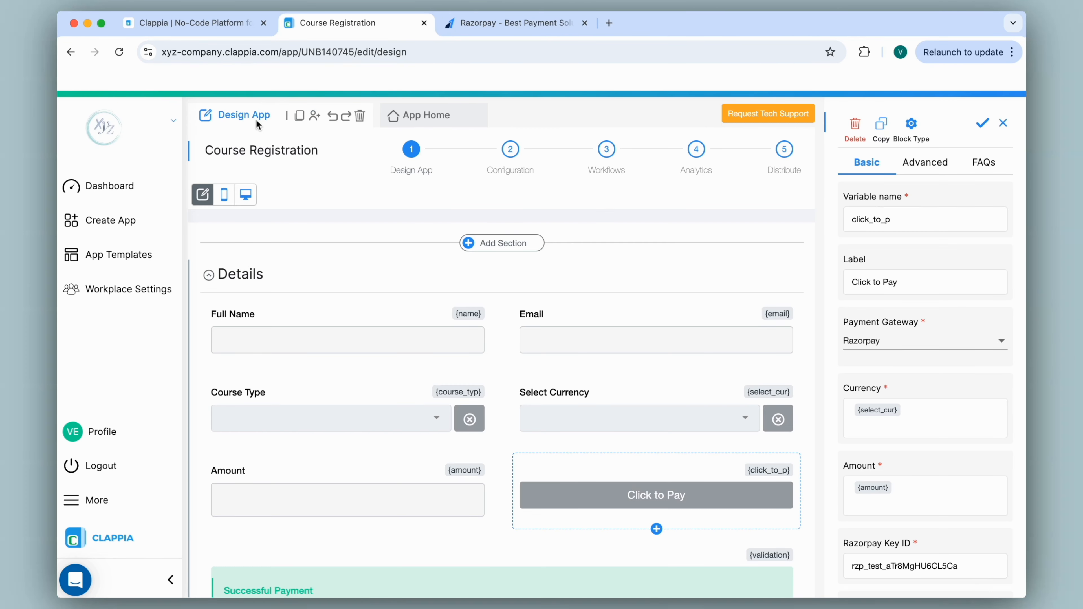